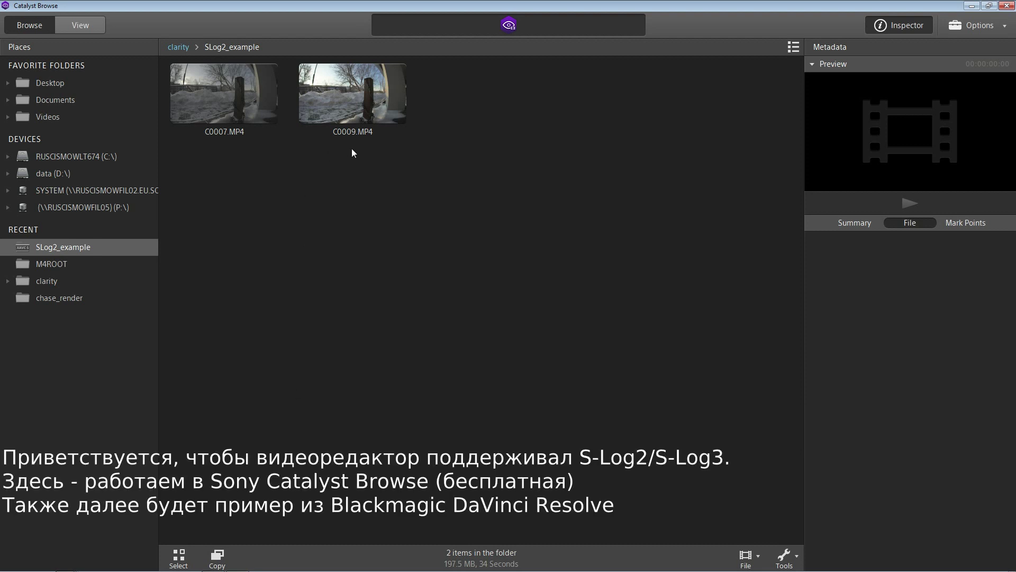
- Examine the file metadata of clips C0009.MP4 and C0007.MP4, including codec, colour sampling, bit rate and frame size
{"action": "left_click", "coordinate": [352, 106]}
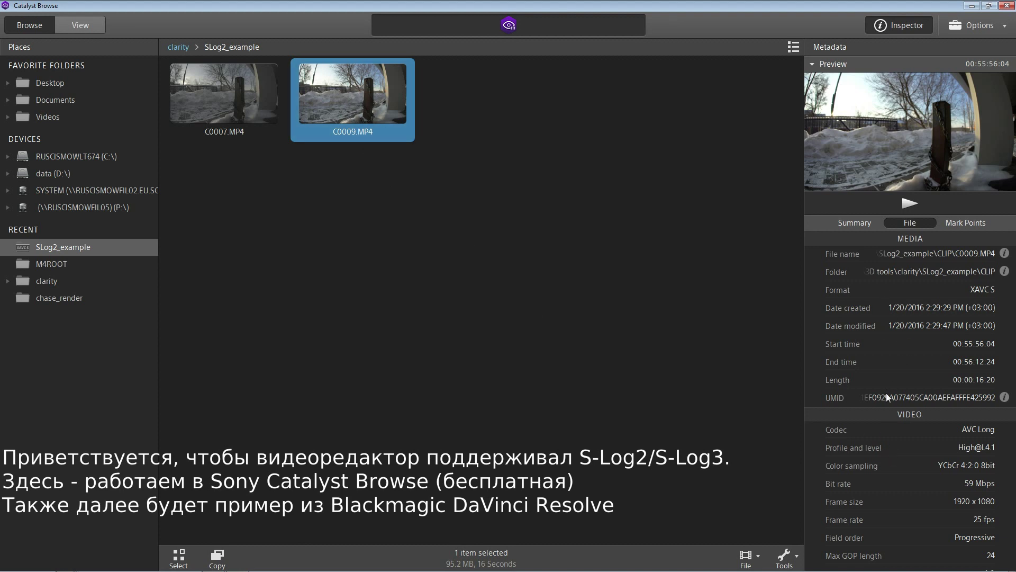
{"action": "scroll", "coordinate": [896, 508], "scroll_direction": "down", "scroll_amount": 2}
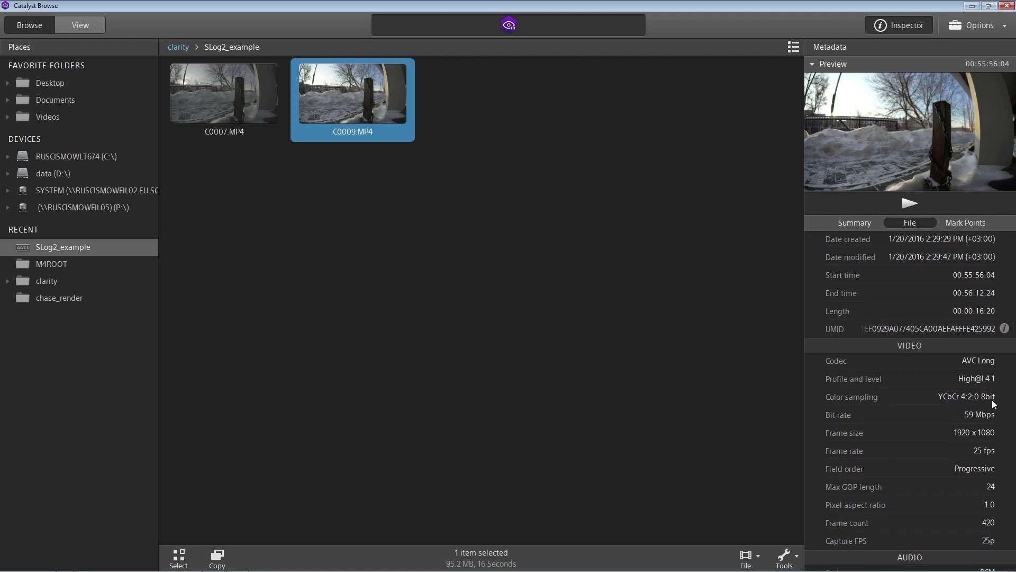
{"action": "left_click", "coordinate": [258, 109]}
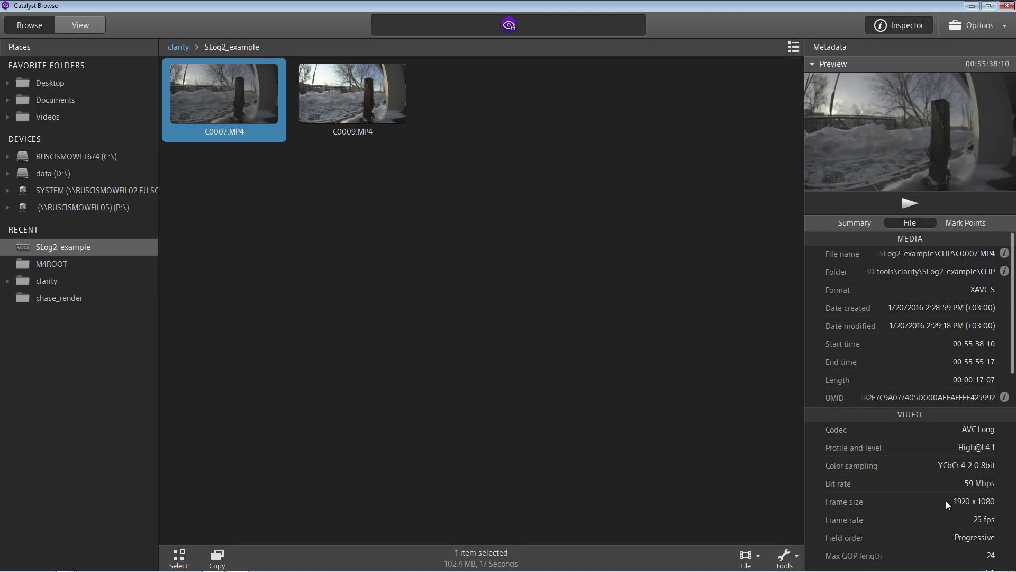
{"action": "scroll", "coordinate": [945, 500], "scroll_direction": "down", "scroll_amount": 2}
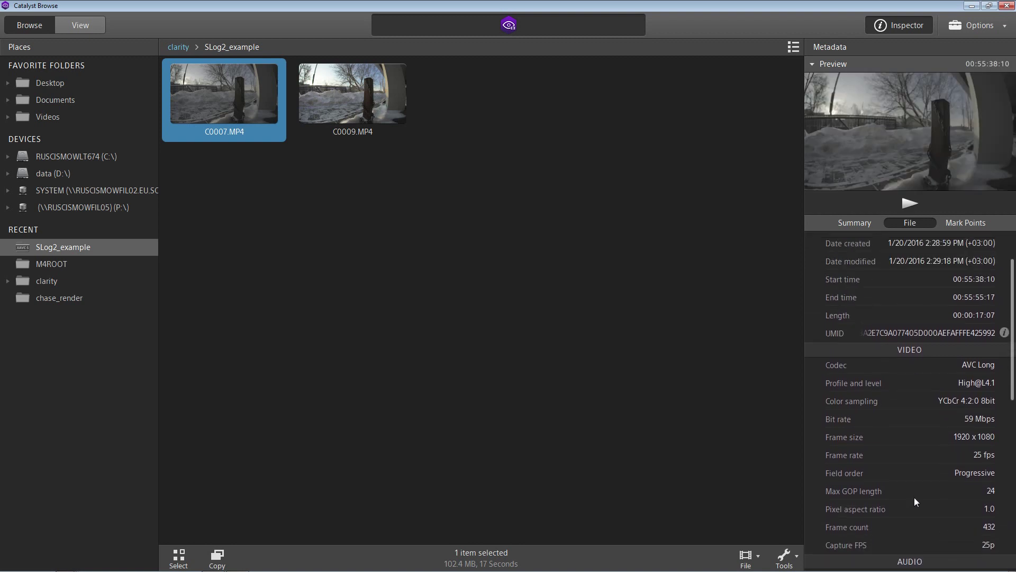
- Open clip C0009.MP4 for viewing and switch to its colour adjustments
{"action": "left_click", "coordinate": [371, 103]}
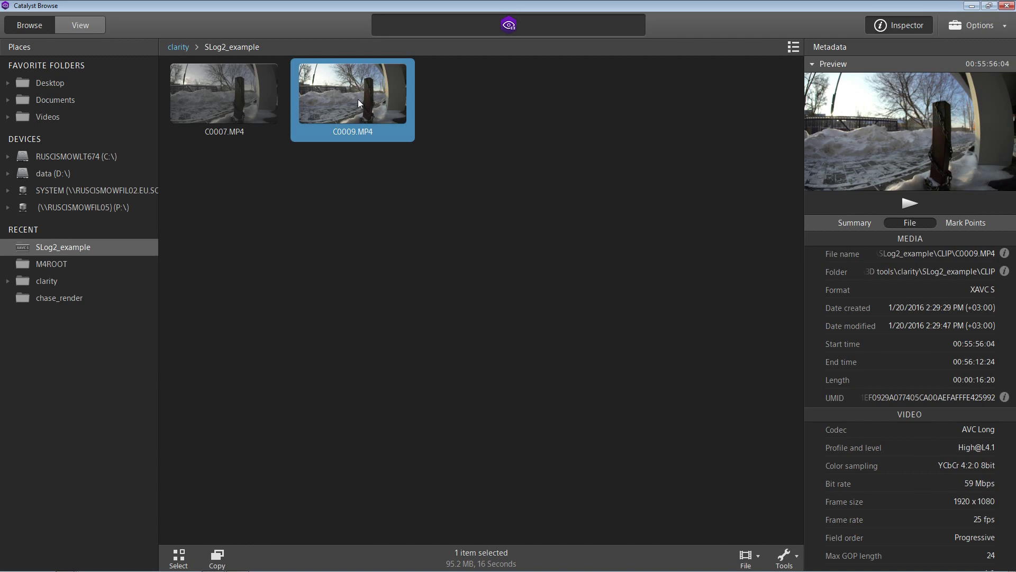
{"action": "double_click", "coordinate": [358, 100]}
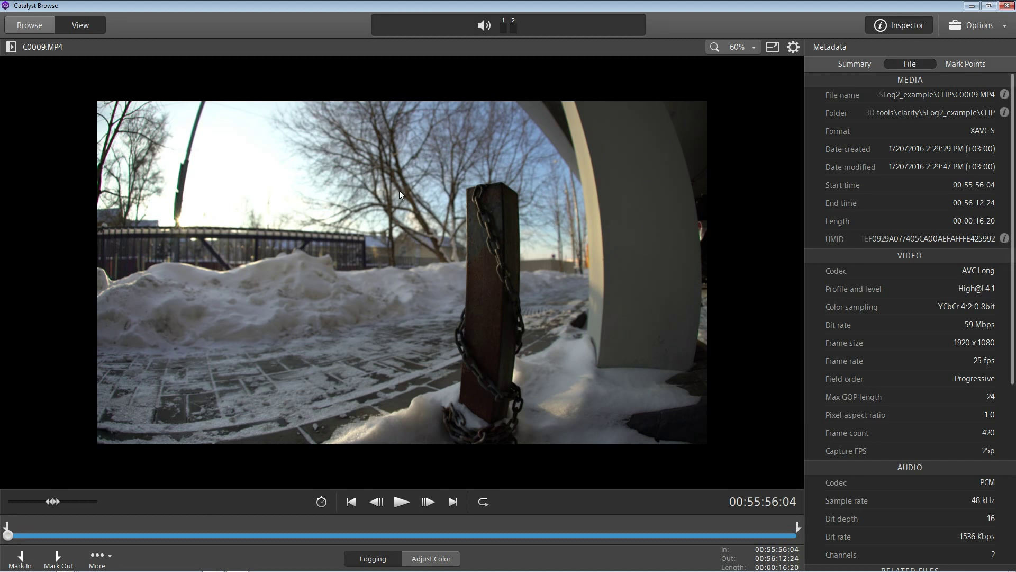
{"action": "left_click", "coordinate": [453, 559]}
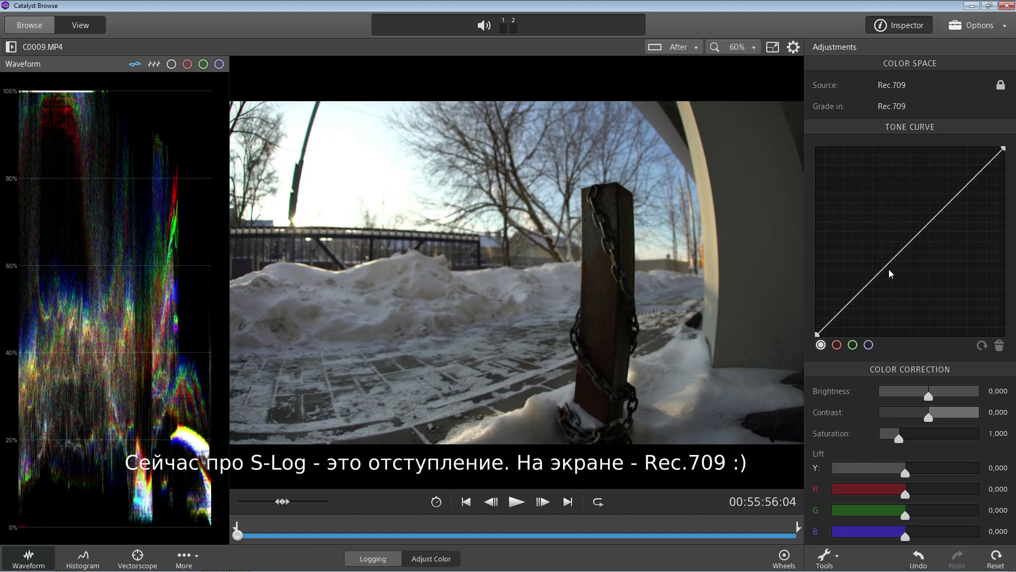
- Try darkening the clip with overall gamma 0,669, contrast -0,180 and overall gain 0,899
{"action": "scroll", "coordinate": [893, 276], "scroll_direction": "down", "scroll_amount": 4}
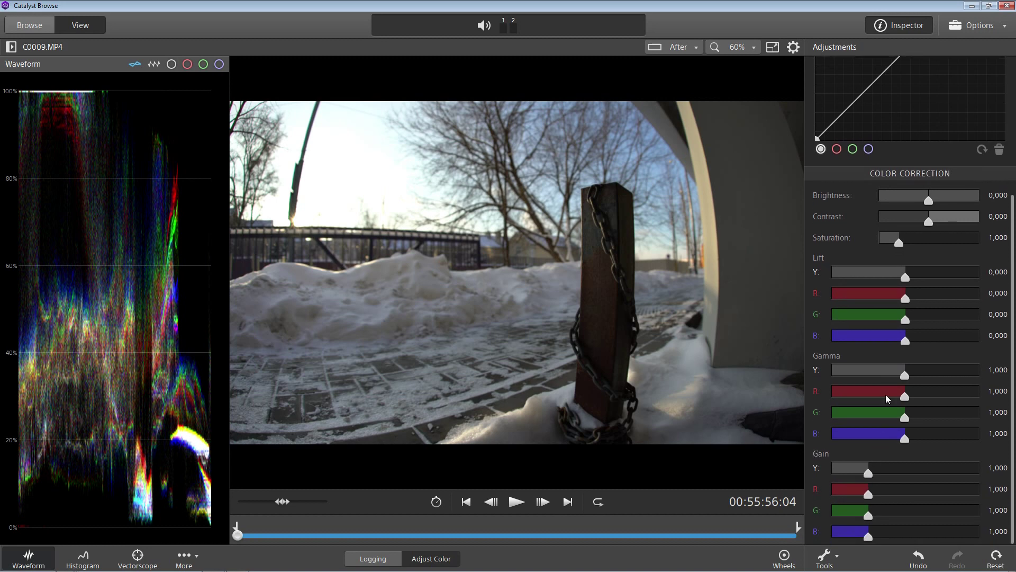
{"action": "left_click_drag", "start_coordinate": [905, 376], "coordinate": [875, 376]}
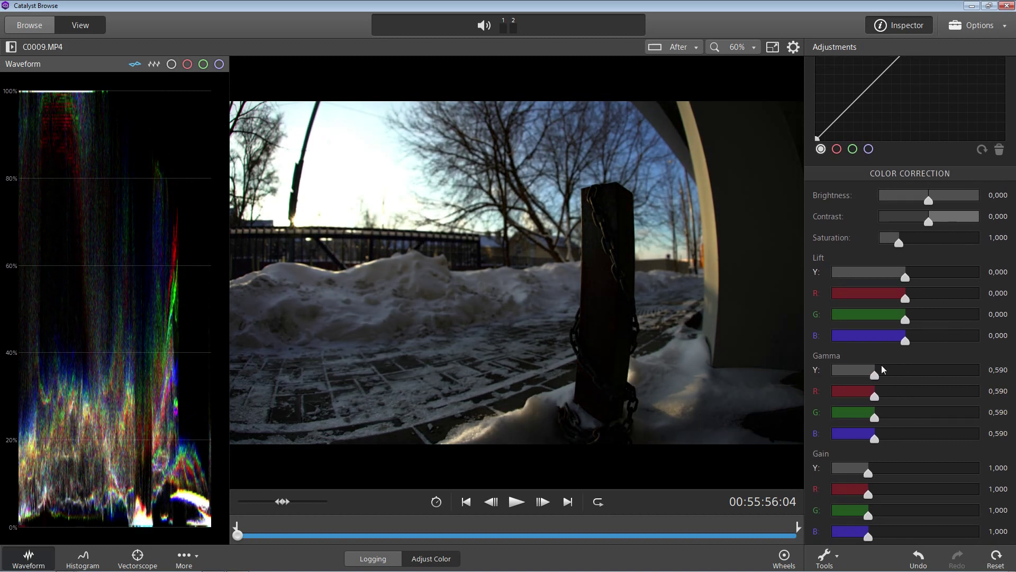
{"action": "left_click_drag", "start_coordinate": [930, 224], "coordinate": [921, 224]}
{"action": "left_click_drag", "start_coordinate": [877, 377], "coordinate": [882, 377]}
{"action": "left_click_drag", "start_coordinate": [868, 471], "coordinate": [865, 472]}
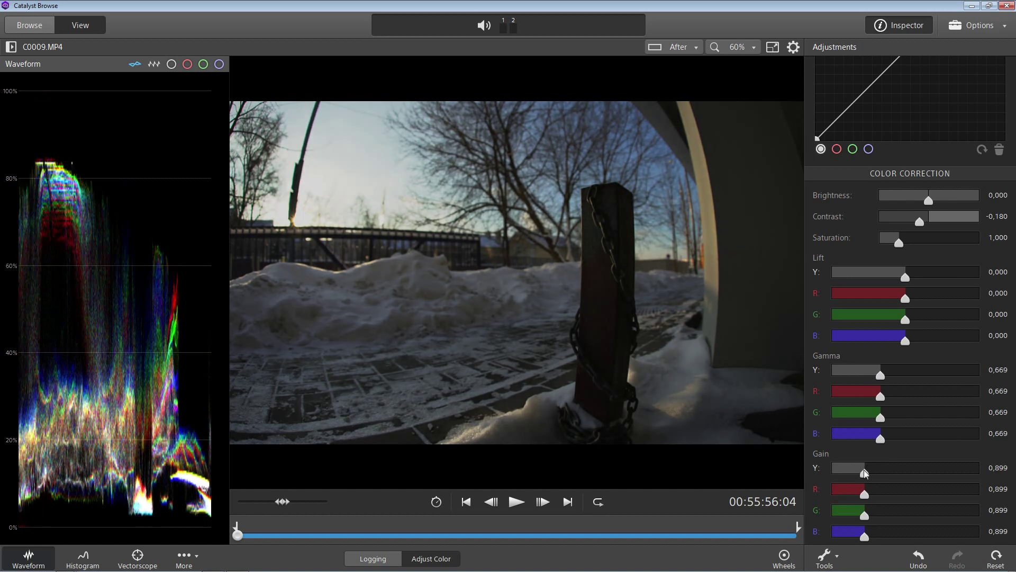
- Try brightness -0,222, contrast -0,148, overall lift -0,094 and gamma 1,151, and reset all colour adjustments
{"action": "left_click_drag", "start_coordinate": [883, 379], "coordinate": [892, 379]}
{"action": "mouse_move", "coordinate": [924, 222]}
{"action": "left_mouse_down"}
{"action": "mouse_move", "coordinate": [931, 225]}
{"action": "mouse_move", "coordinate": [928, 206]}
{"action": "mouse_move", "coordinate": [919, 209]}
{"action": "left_mouse_up"}
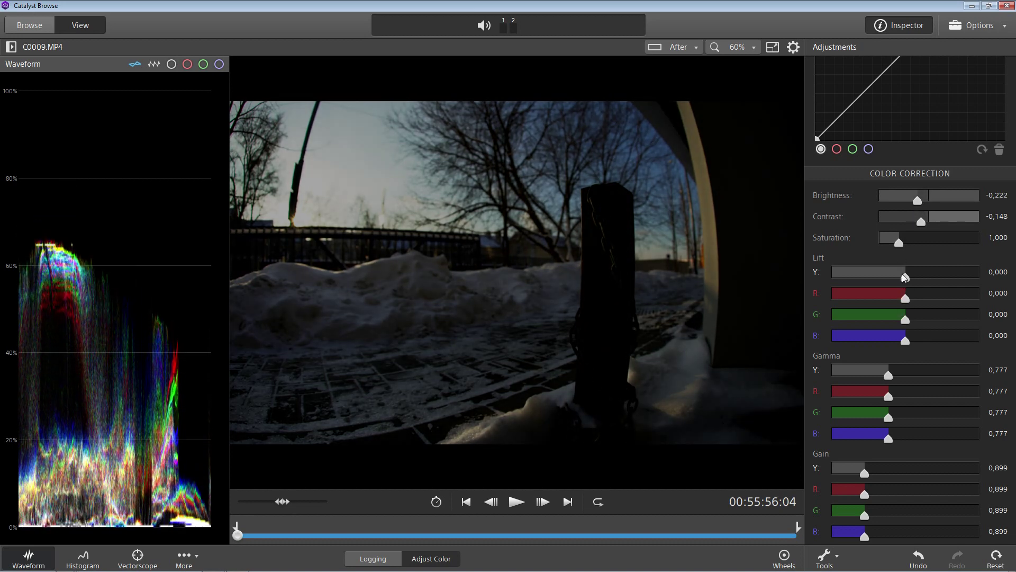
{"action": "mouse_move", "coordinate": [905, 276]}
{"action": "left_mouse_down"}
{"action": "mouse_move", "coordinate": [888, 280]}
{"action": "mouse_move", "coordinate": [914, 282]}
{"action": "mouse_move", "coordinate": [898, 281]}
{"action": "left_mouse_up"}
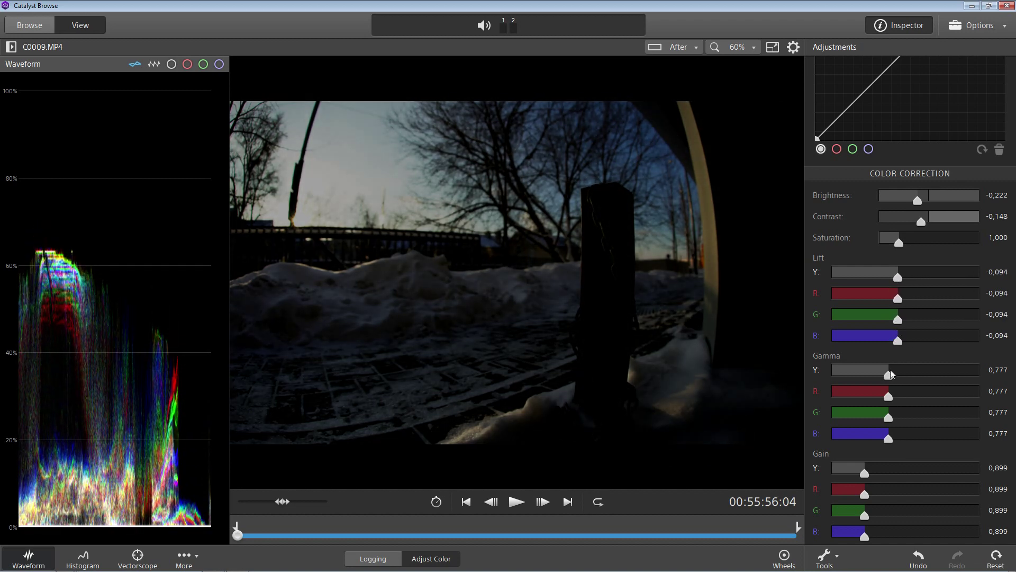
{"action": "left_click_drag", "start_coordinate": [889, 375], "coordinate": [915, 376]}
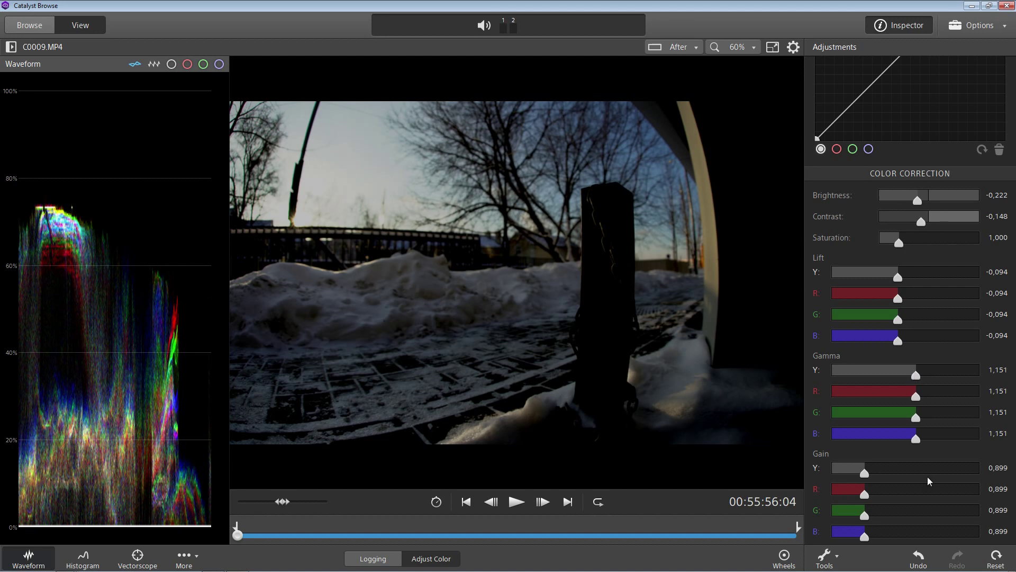
{"action": "left_click", "coordinate": [997, 555]}
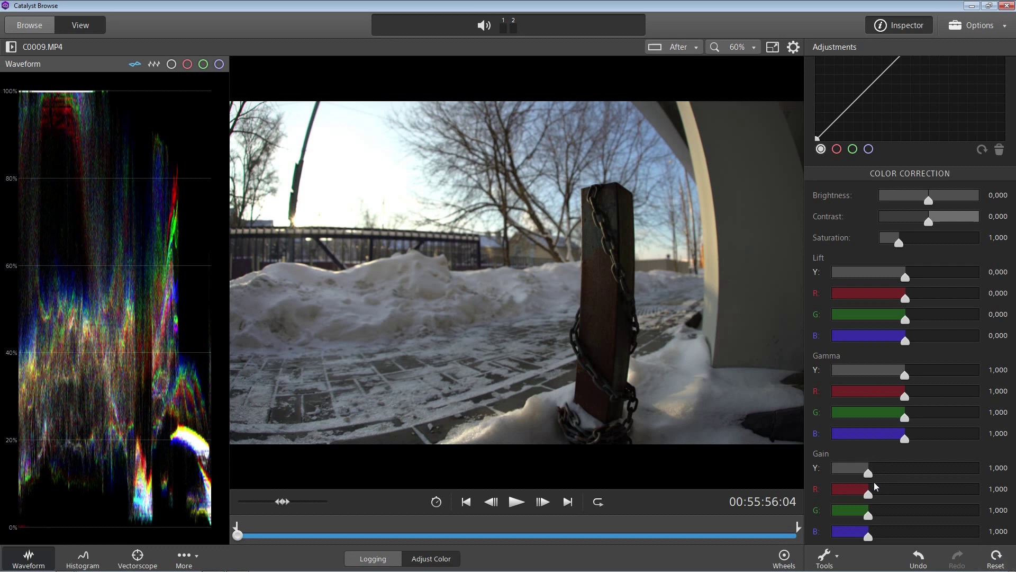
- Try overall gain 0,770, gamma 0,540 and lift 0,137 on the Rec.709 clip, and reset all colour adjustments
{"action": "left_click_drag", "start_coordinate": [868, 472], "coordinate": [860, 474]}
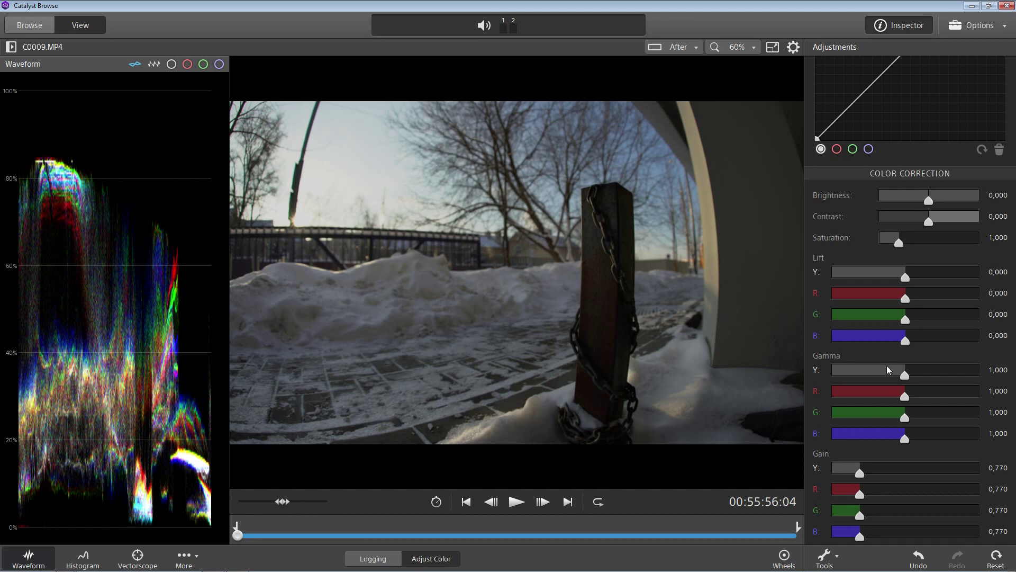
{"action": "left_click_drag", "start_coordinate": [904, 374], "coordinate": [871, 375]}
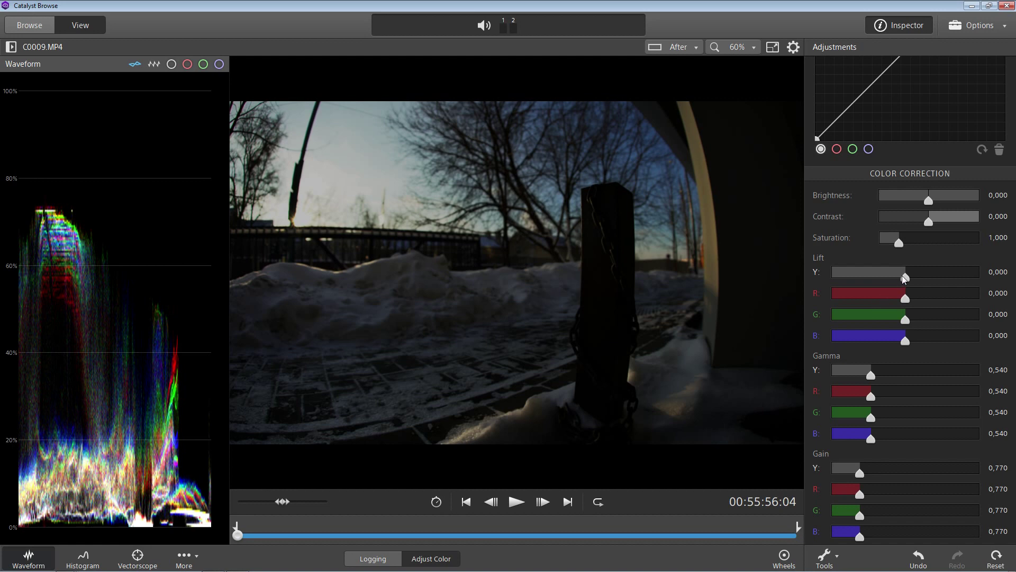
{"action": "left_click_drag", "start_coordinate": [905, 278], "coordinate": [916, 279]}
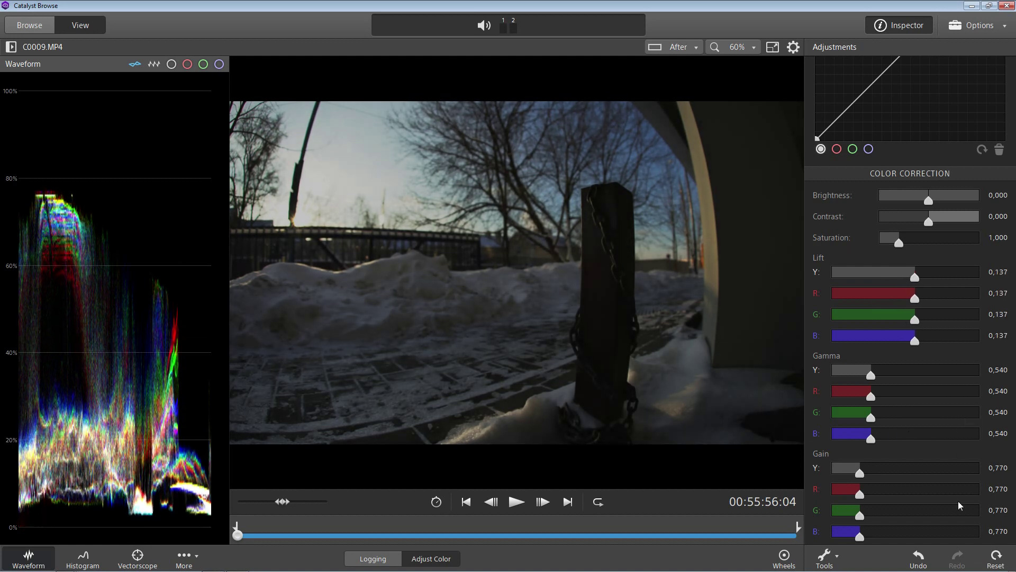
{"action": "left_click", "coordinate": [997, 557]}
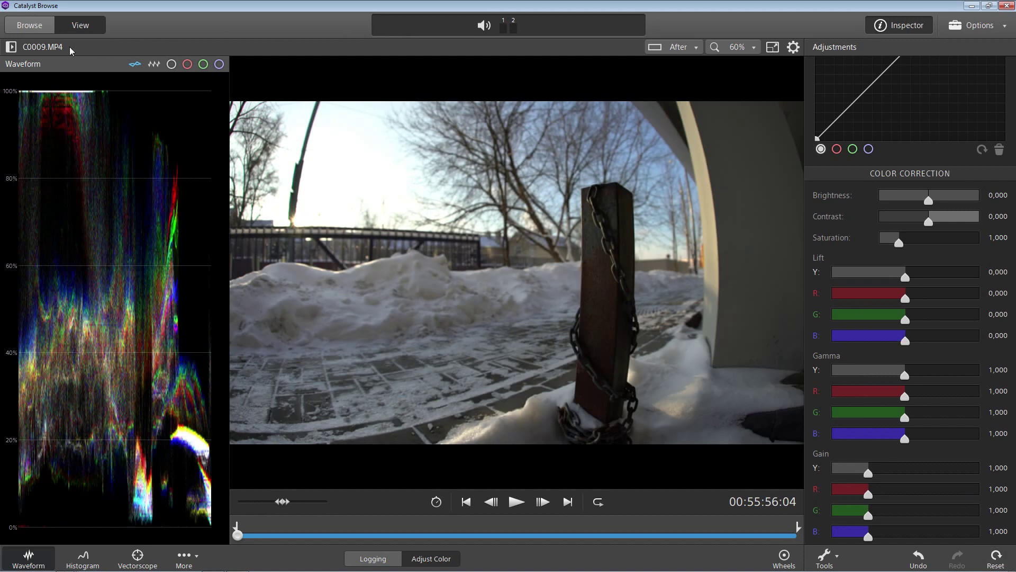
- Return to the SLog2_example folder and open clip C0007.MP4 with its colour adjustments
{"action": "left_click", "coordinate": [40, 27]}
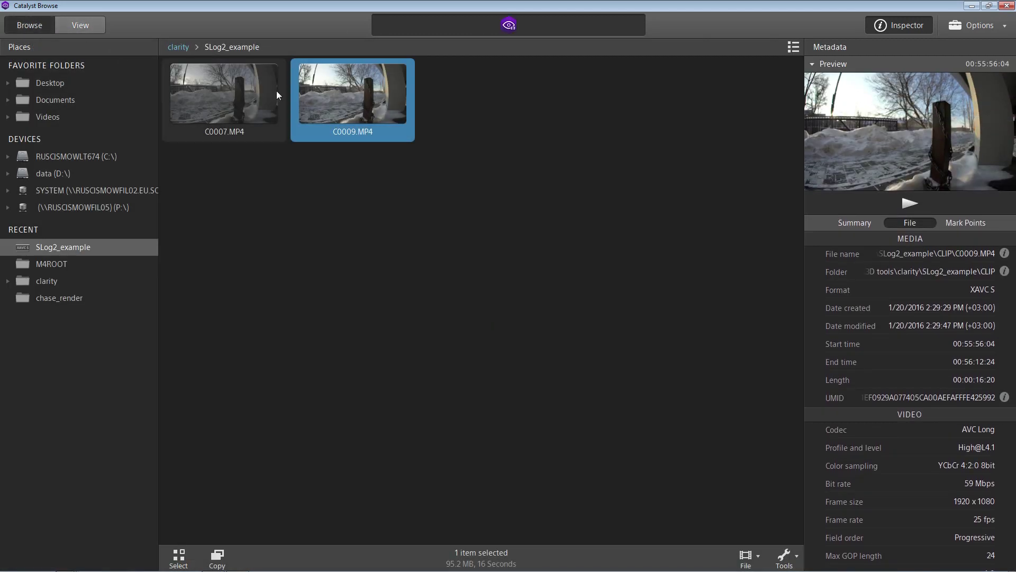
{"action": "left_click", "coordinate": [223, 93]}
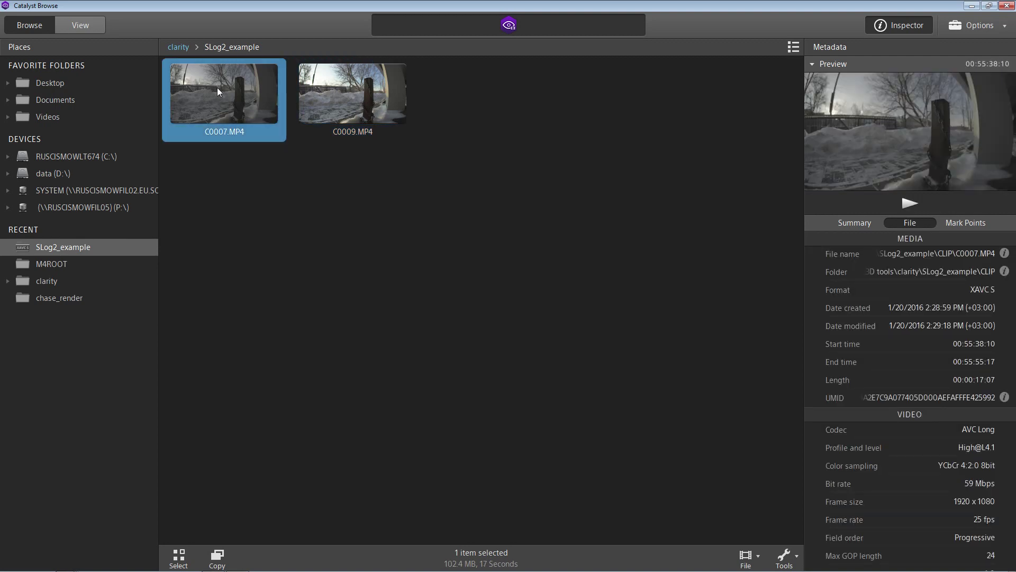
{"action": "double_click", "coordinate": [217, 87]}
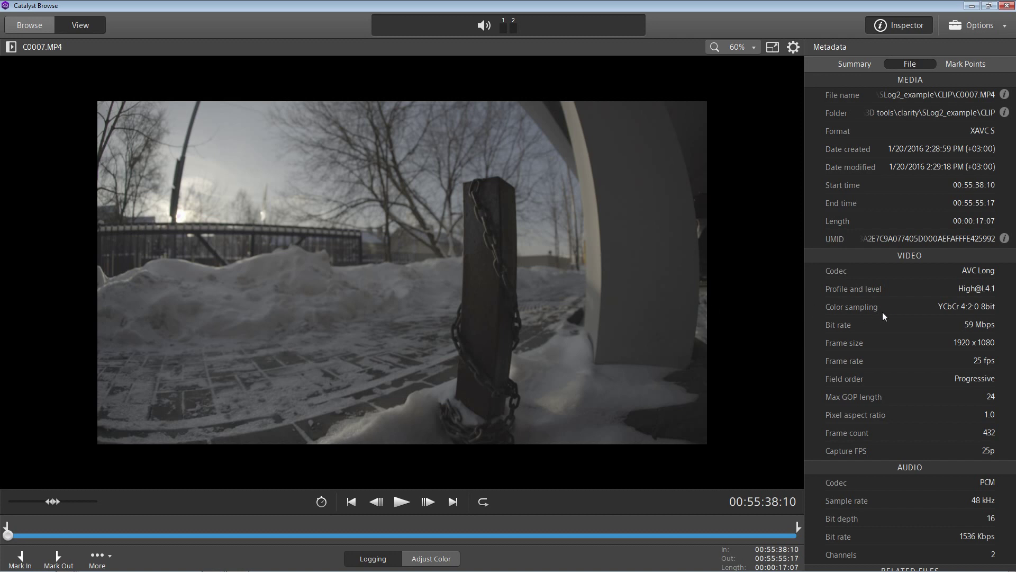
{"action": "left_click", "coordinate": [420, 560]}
{"action": "scroll", "coordinate": [862, 112], "scroll_direction": "up", "scroll_amount": 4}
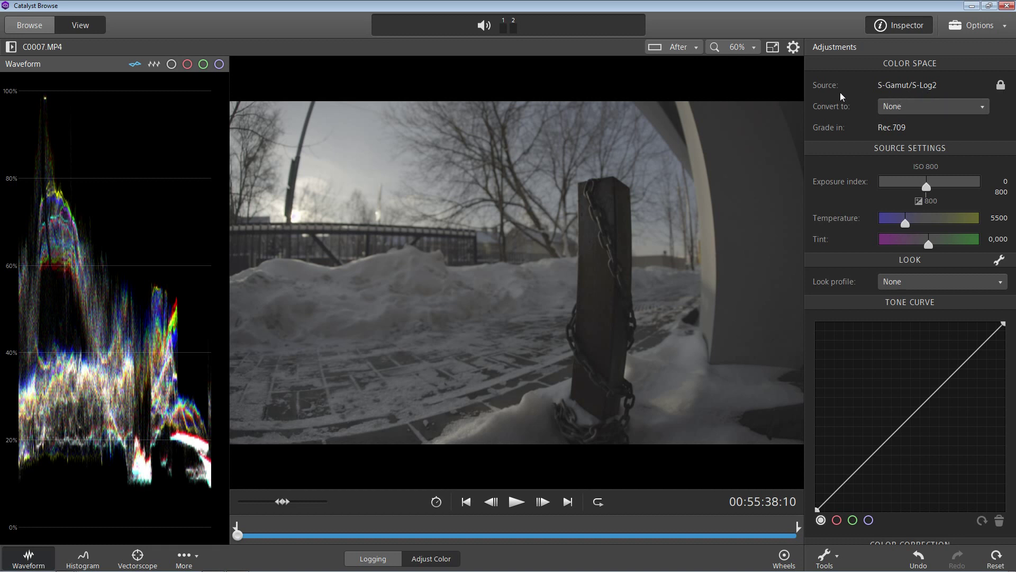
- Try converting the S-Gamut/S-Log2 clip to 709(800), HG8009G33 and HG8009G40, one after another
{"action": "left_click", "coordinate": [914, 106]}
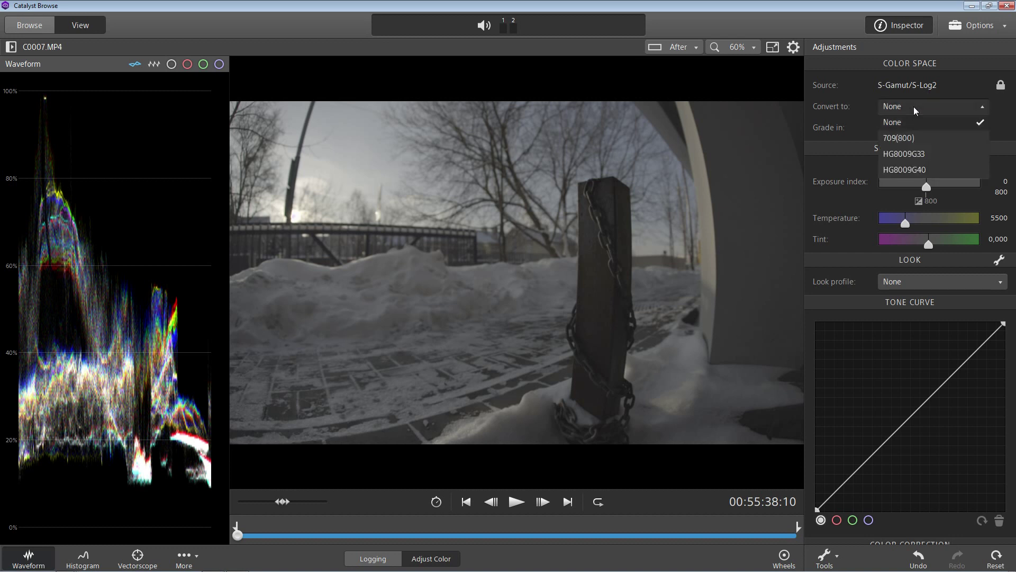
{"action": "left_click", "coordinate": [906, 138]}
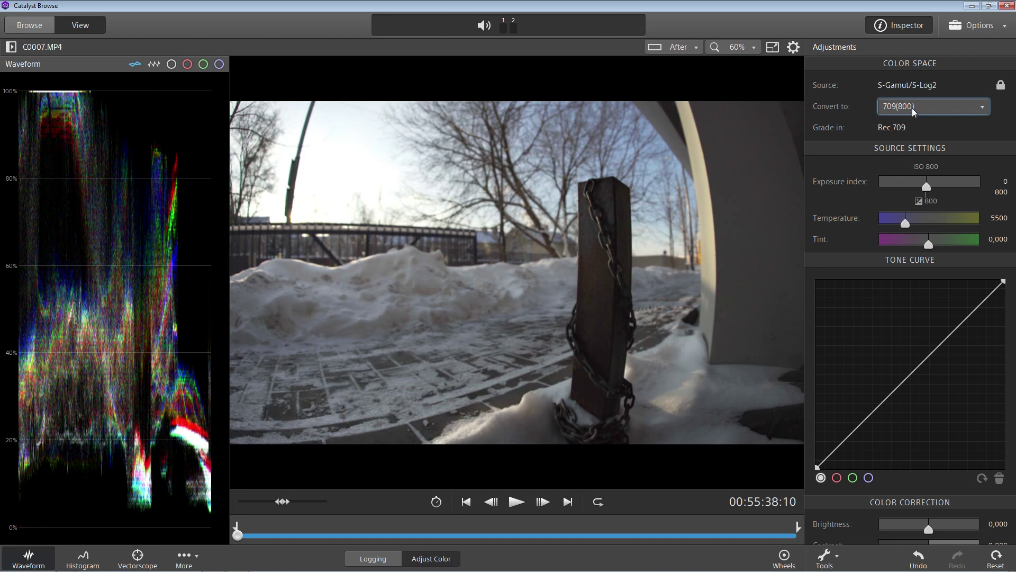
{"action": "left_click", "coordinate": [913, 108]}
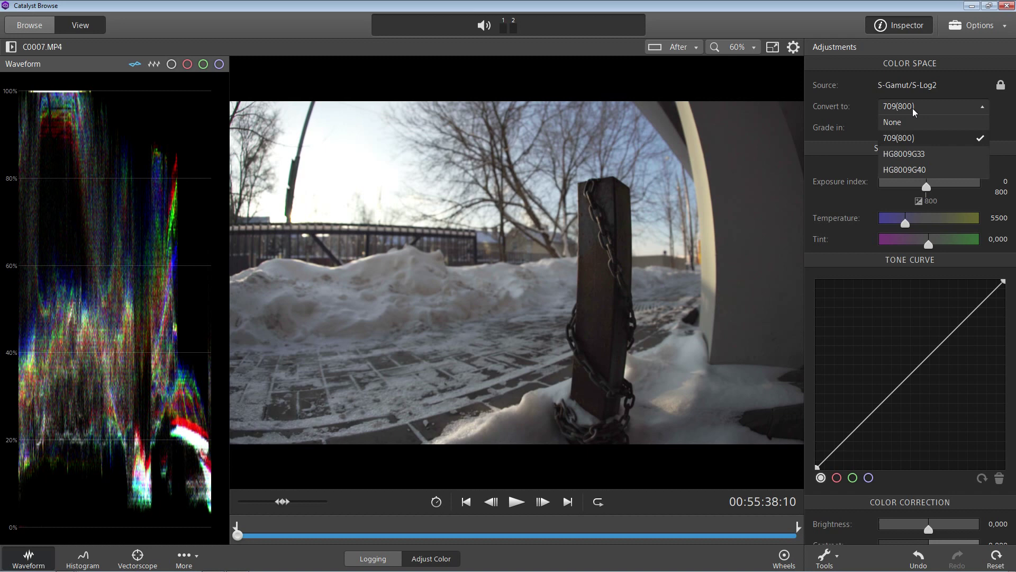
{"action": "left_click", "coordinate": [908, 157]}
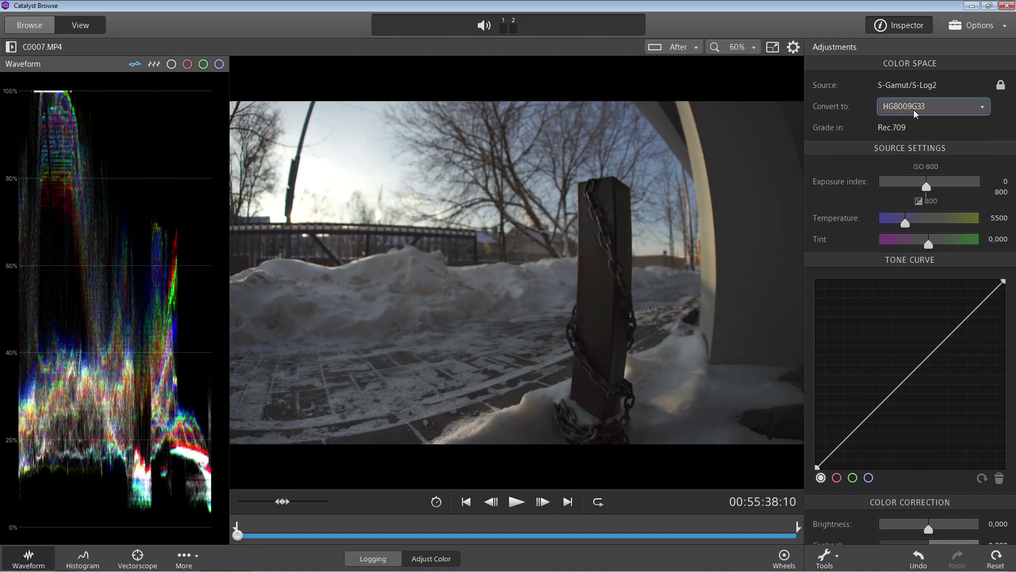
{"action": "left_click", "coordinate": [914, 107]}
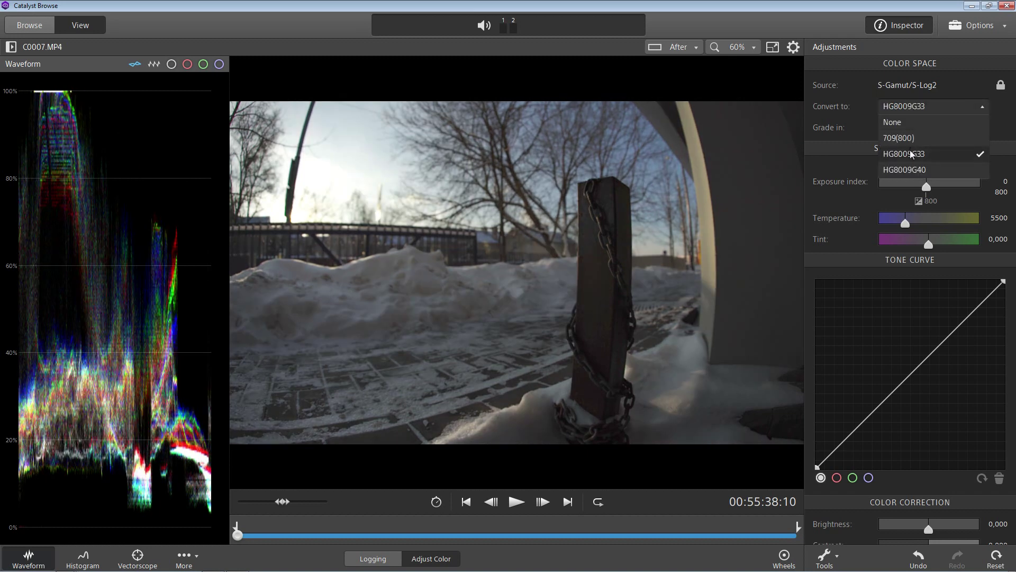
{"action": "left_click", "coordinate": [903, 170]}
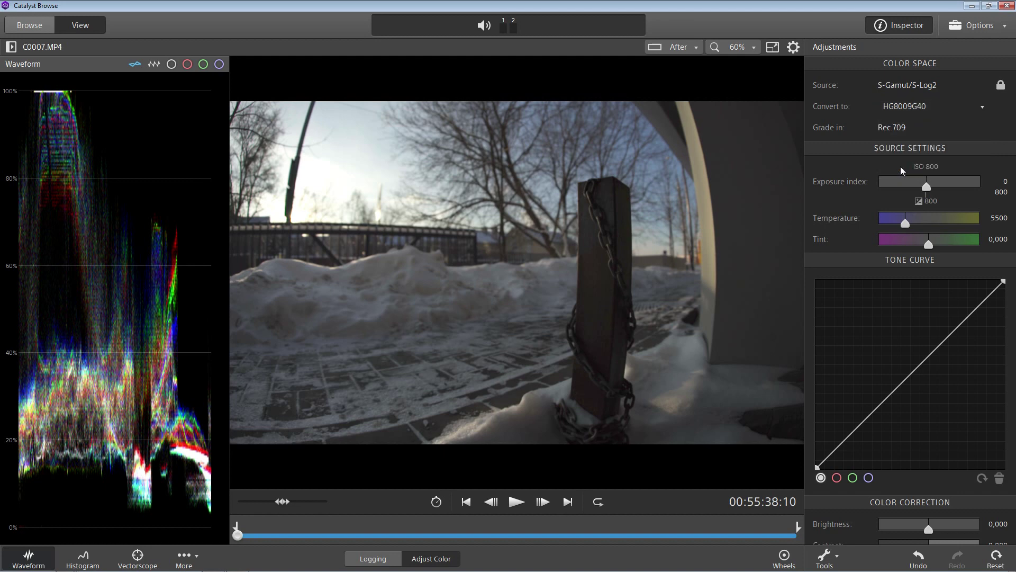
- Try the HG8009G33 conversion once more and set the colour space conversion back to None
{"action": "left_click", "coordinate": [904, 104]}
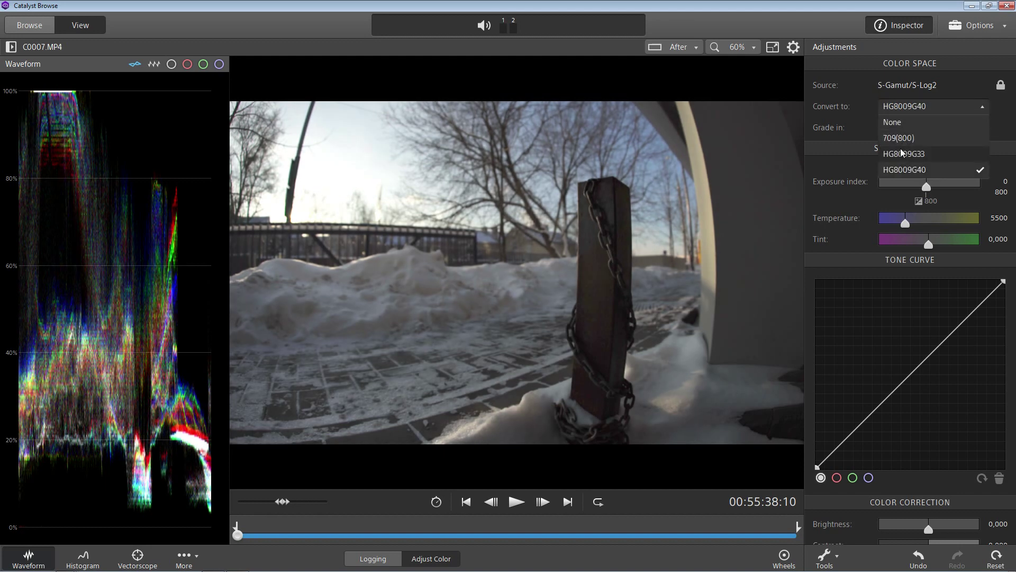
{"action": "left_click", "coordinate": [899, 154]}
{"action": "left_click", "coordinate": [901, 110]}
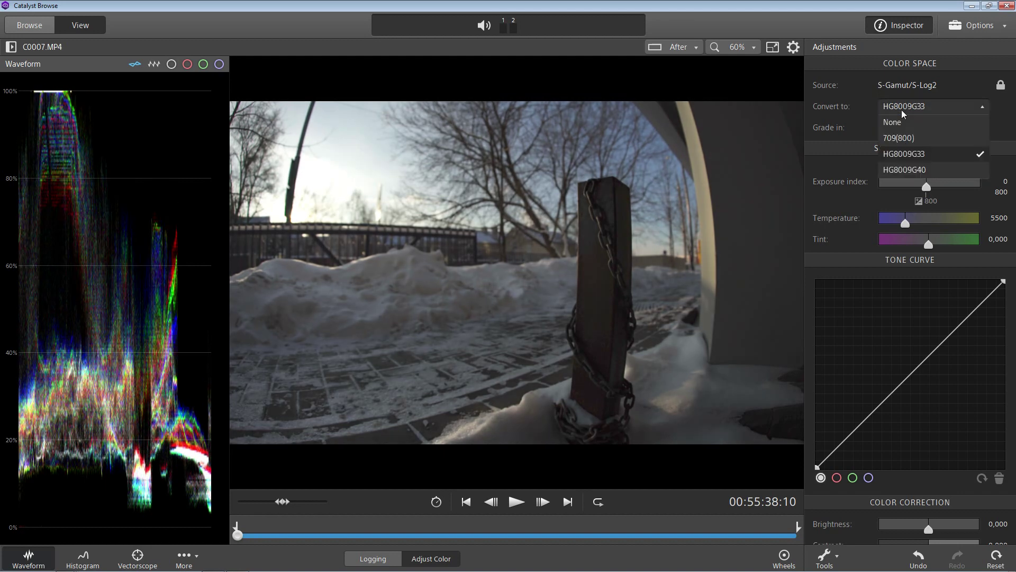
{"action": "left_click", "coordinate": [901, 110]}
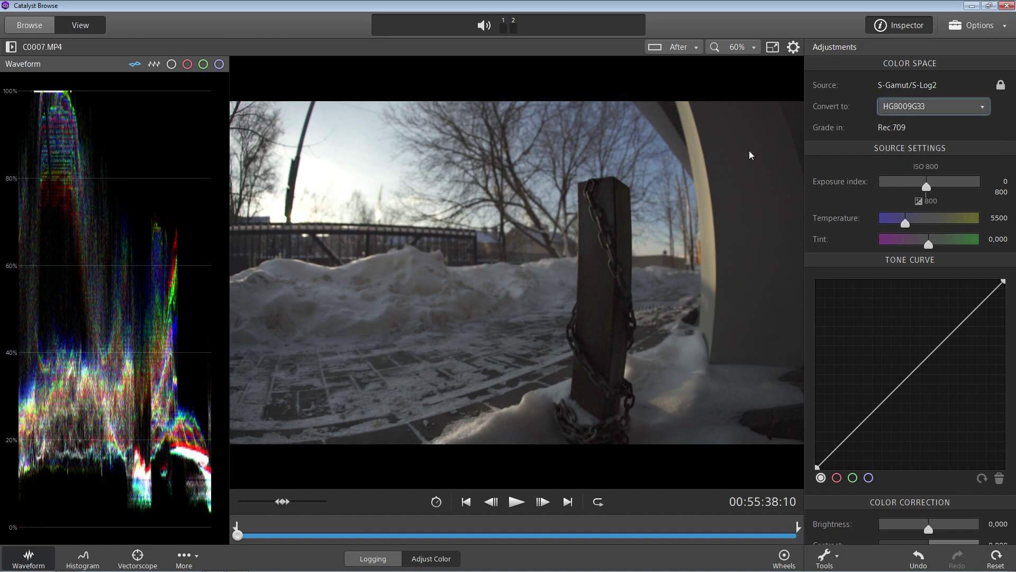
{"action": "left_click", "coordinate": [892, 110]}
{"action": "left_click", "coordinate": [891, 127]}
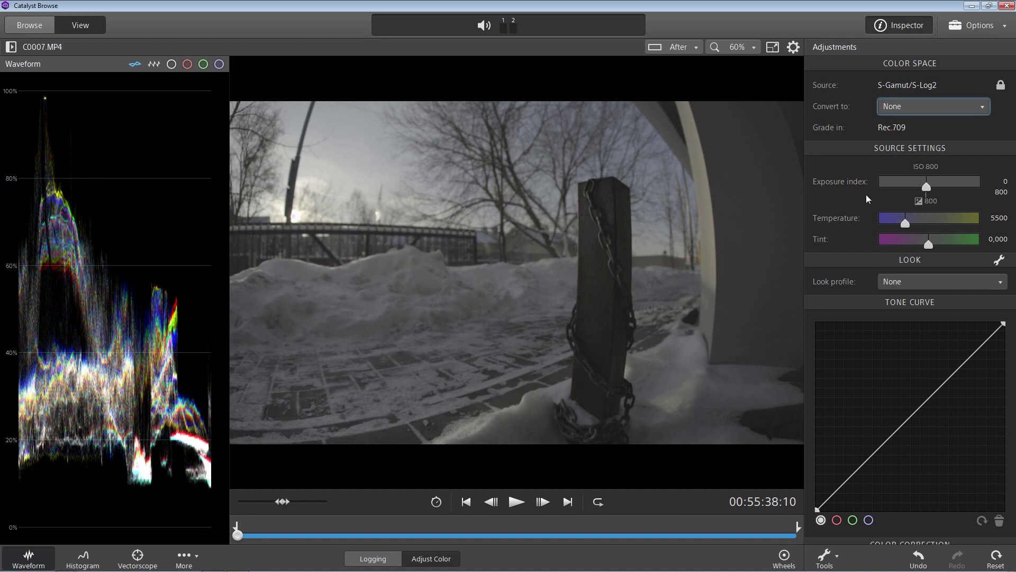
- Try shifting the source temperature and a tint of 0,159, and reset both to their defaults
{"action": "left_click_drag", "start_coordinate": [907, 222], "coordinate": [938, 246]}
{"action": "double_click", "coordinate": [901, 225]}
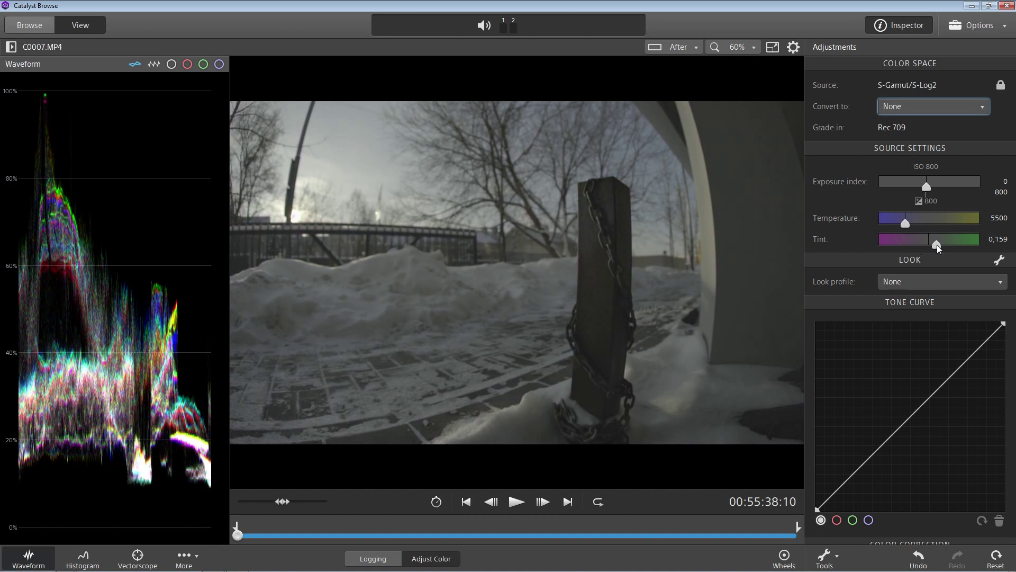
{"action": "double_click", "coordinate": [937, 245]}
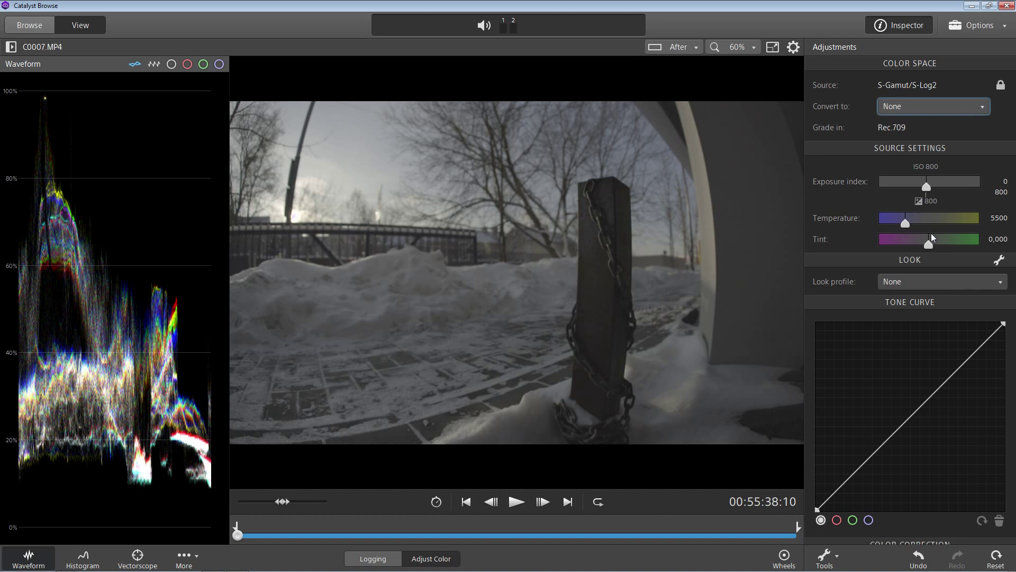
- Try the 1.LC_709 look profile on the S-Log2 clip and set the look profile back to None
{"action": "left_click", "coordinate": [902, 279]}
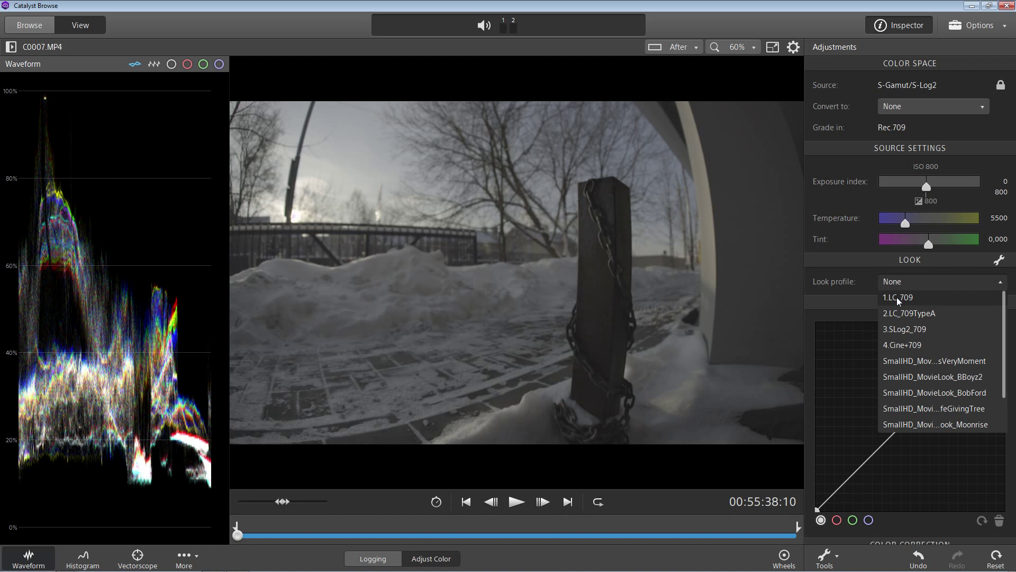
{"action": "left_click", "coordinate": [897, 297]}
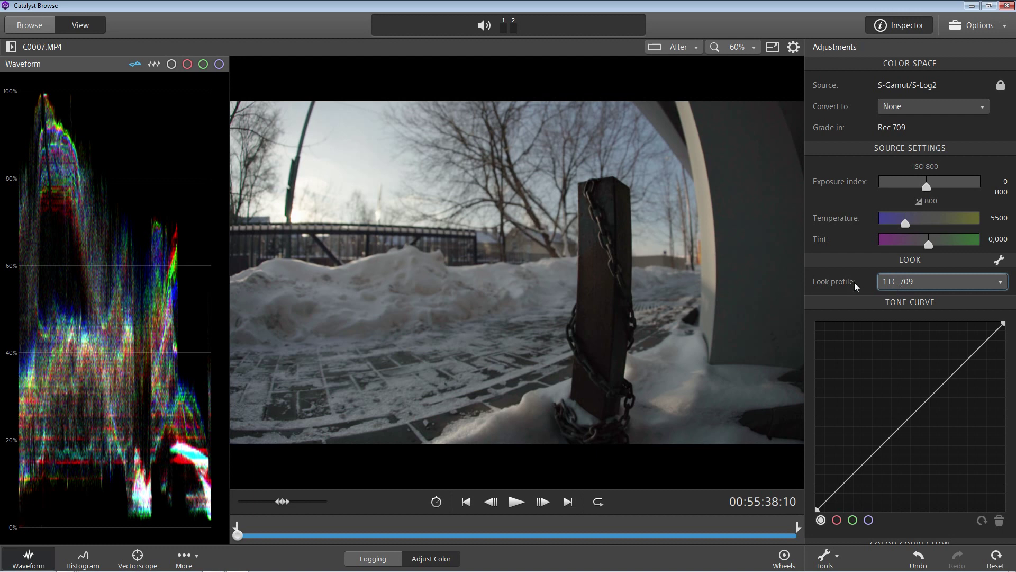
{"action": "left_click", "coordinate": [894, 284]}
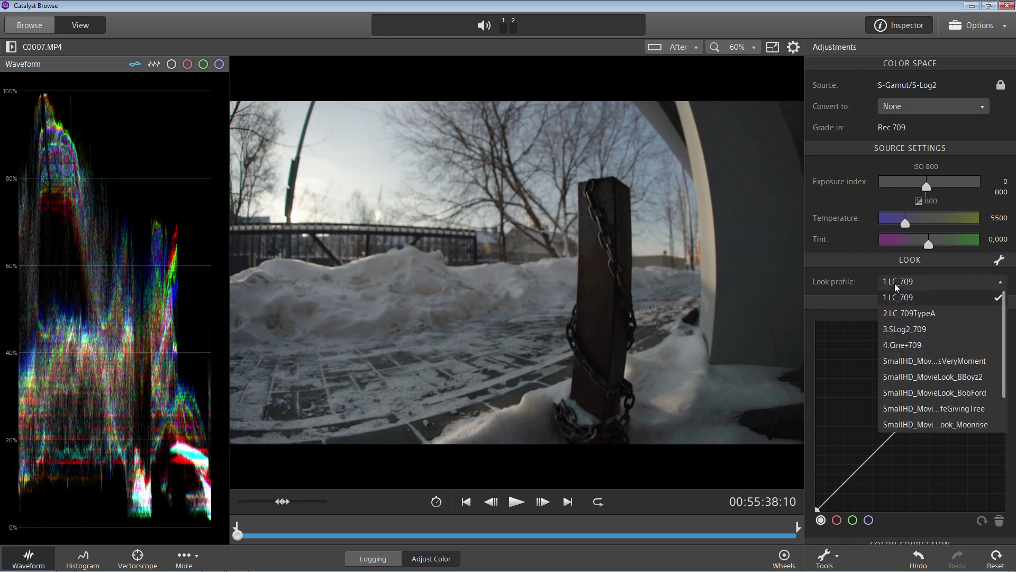
{"action": "left_click", "coordinate": [894, 284]}
{"action": "left_click", "coordinate": [894, 284]}
{"action": "left_click", "coordinate": [895, 284]}
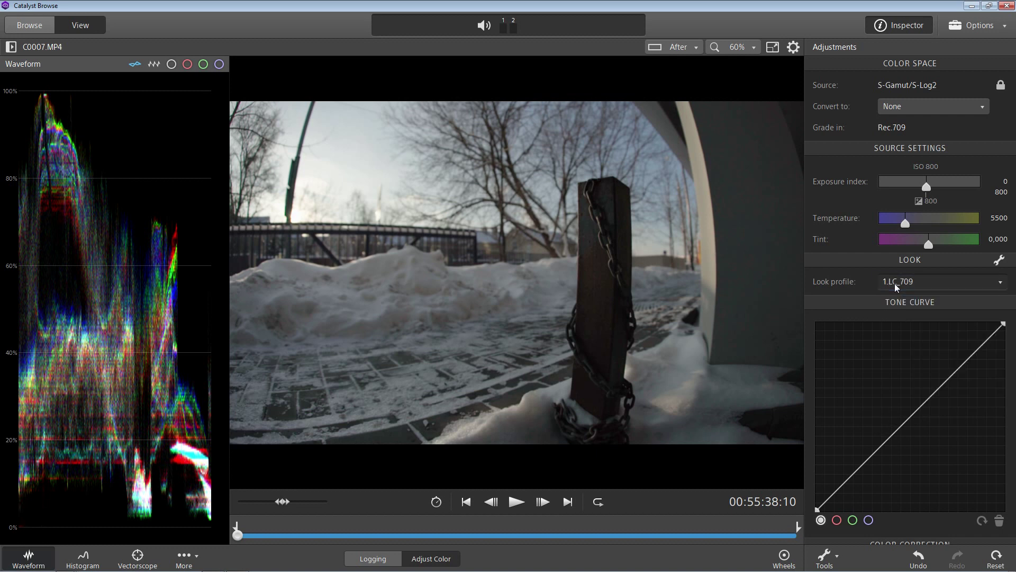
{"action": "left_click", "coordinate": [895, 284]}
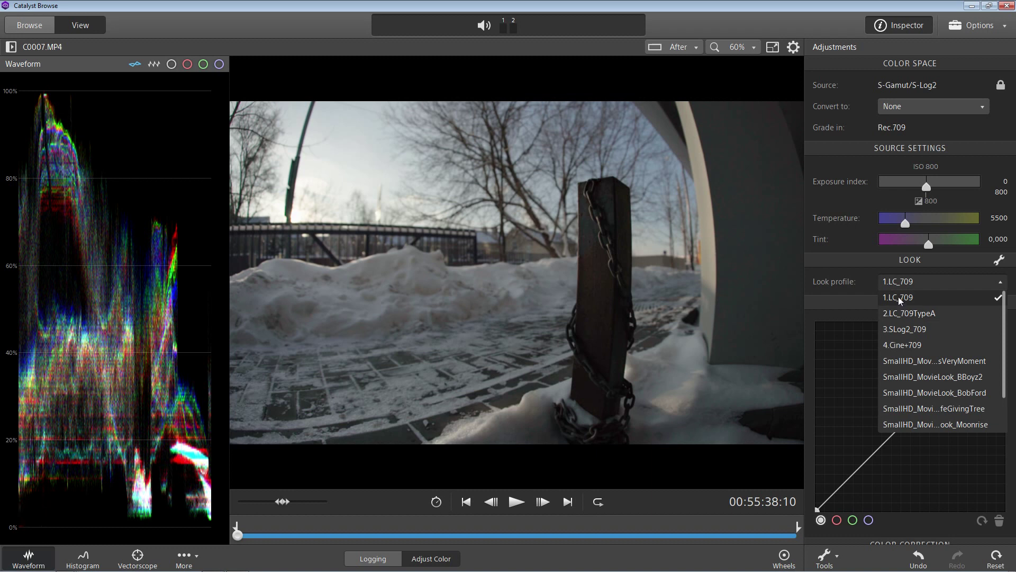
{"action": "left_click", "coordinate": [896, 284]}
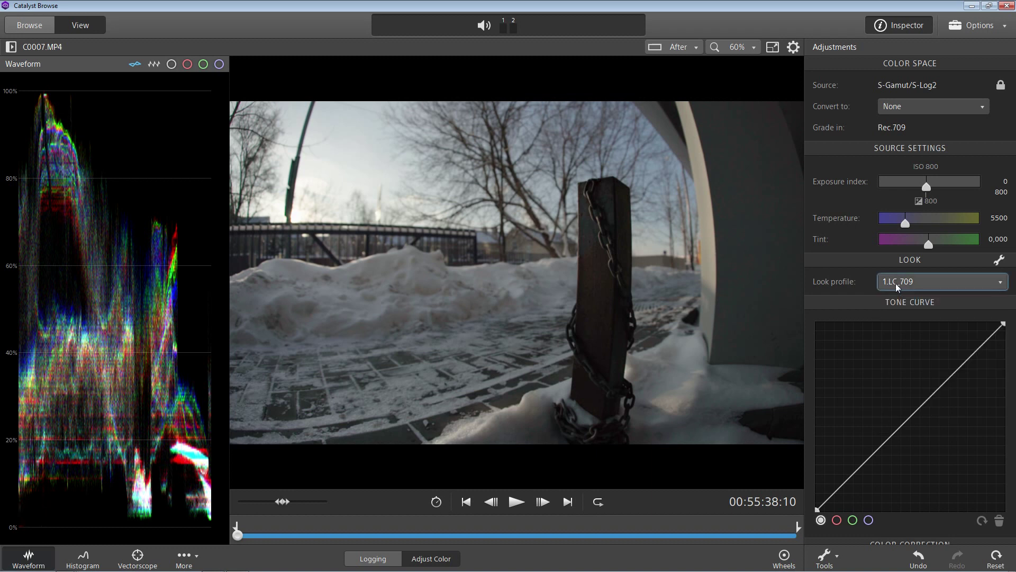
{"action": "left_click", "coordinate": [896, 284]}
{"action": "scroll", "coordinate": [906, 316], "scroll_direction": "down", "scroll_amount": 1}
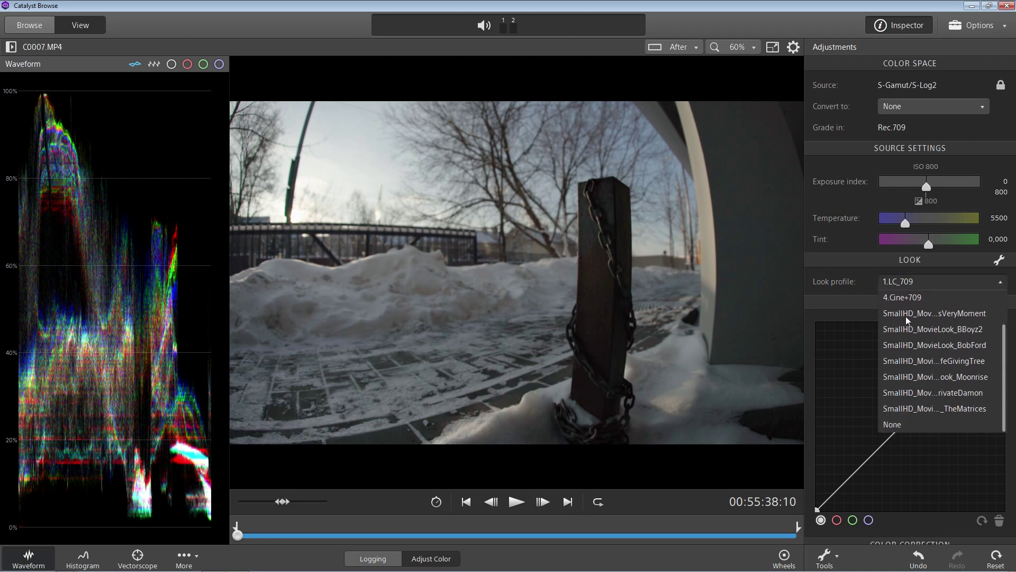
{"action": "left_click", "coordinate": [904, 423]}
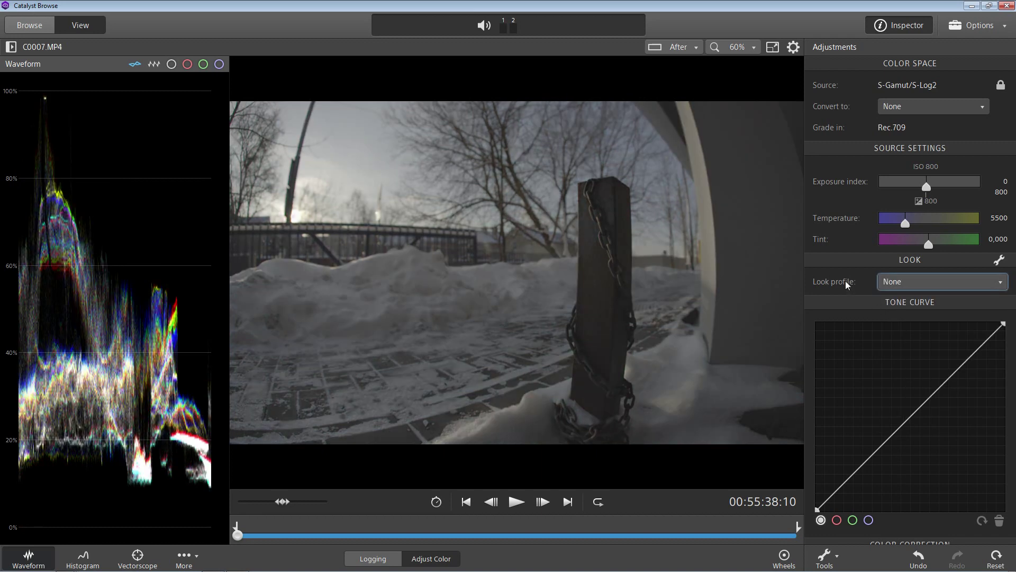
- Raise the clip's contrast to 0,159 and its saturation to 3,021 in the colour correction settings
{"action": "scroll", "coordinate": [628, 244], "scroll_direction": "down", "scroll_amount": 1}
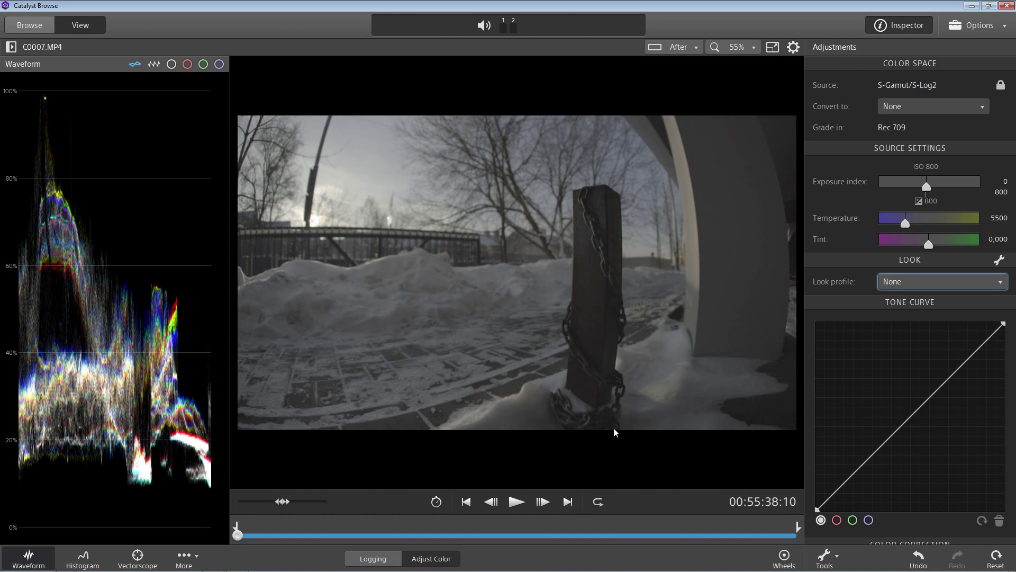
{"action": "scroll", "coordinate": [889, 364], "scroll_direction": "down", "scroll_amount": 3}
{"action": "scroll", "coordinate": [888, 360], "scroll_direction": "down", "scroll_amount": 5}
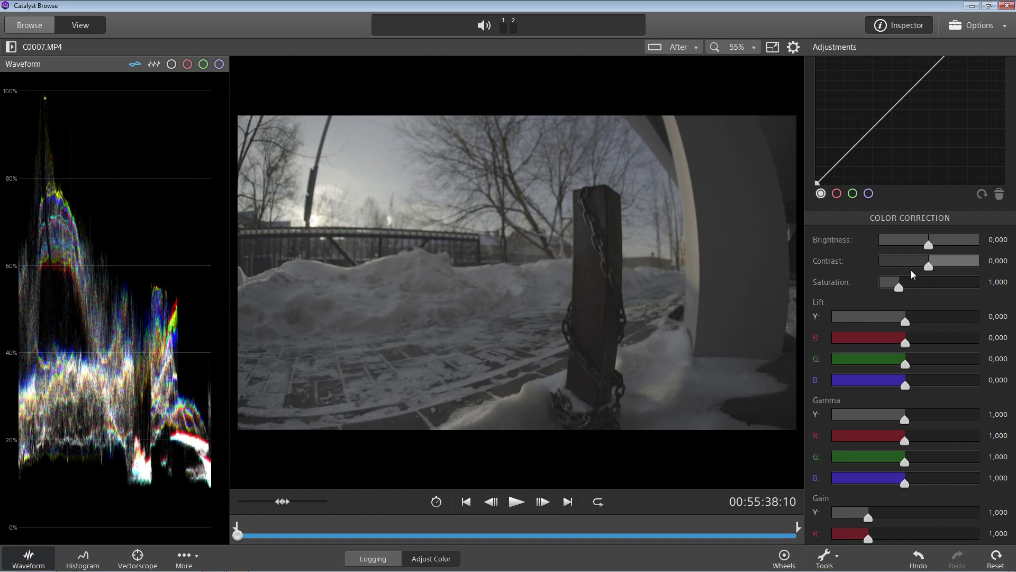
{"action": "left_click_drag", "start_coordinate": [929, 270], "coordinate": [941, 268]}
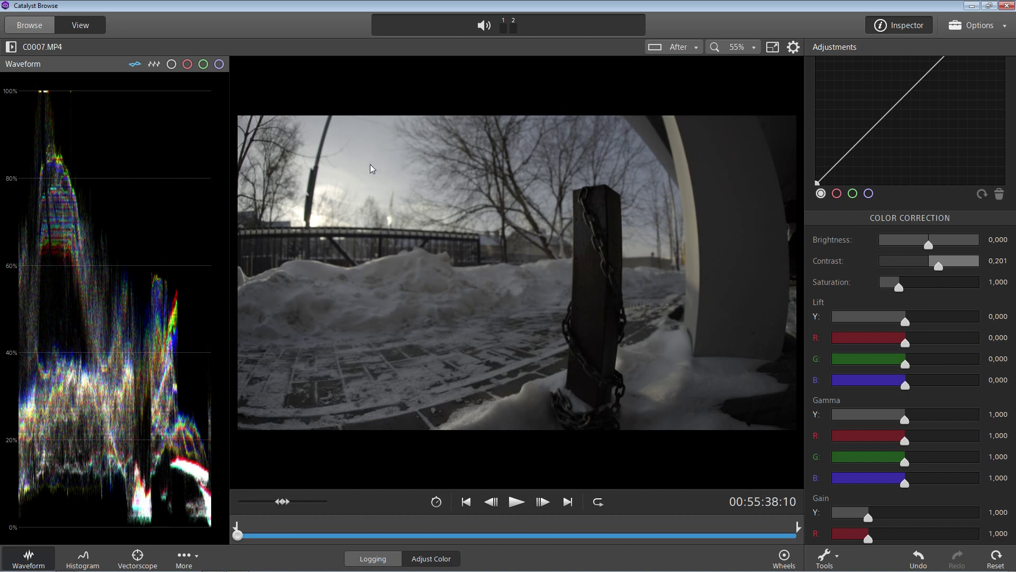
{"action": "left_click_drag", "start_coordinate": [902, 289], "coordinate": [929, 269]}
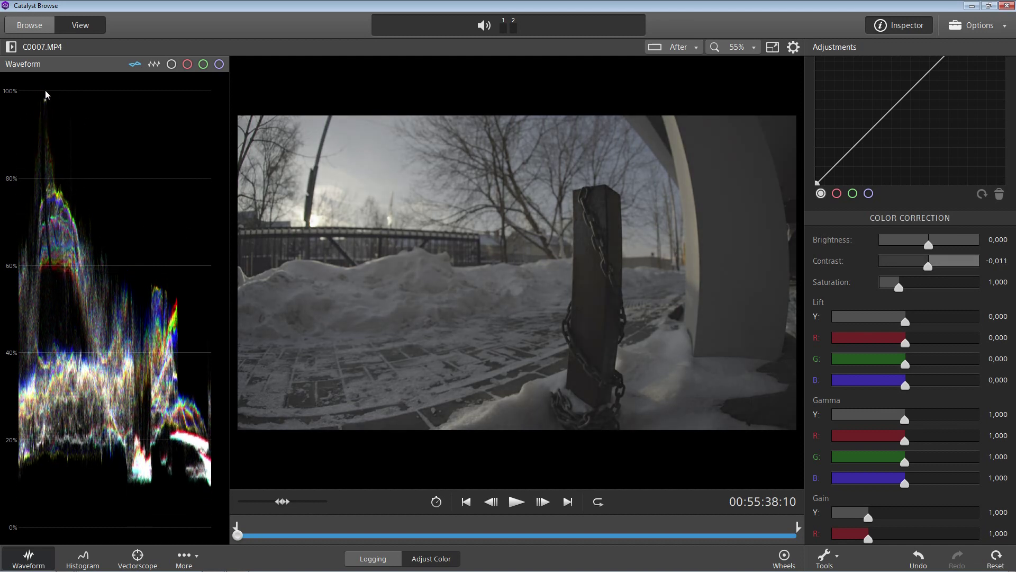
{"action": "left_click_drag", "start_coordinate": [930, 268], "coordinate": [938, 267]}
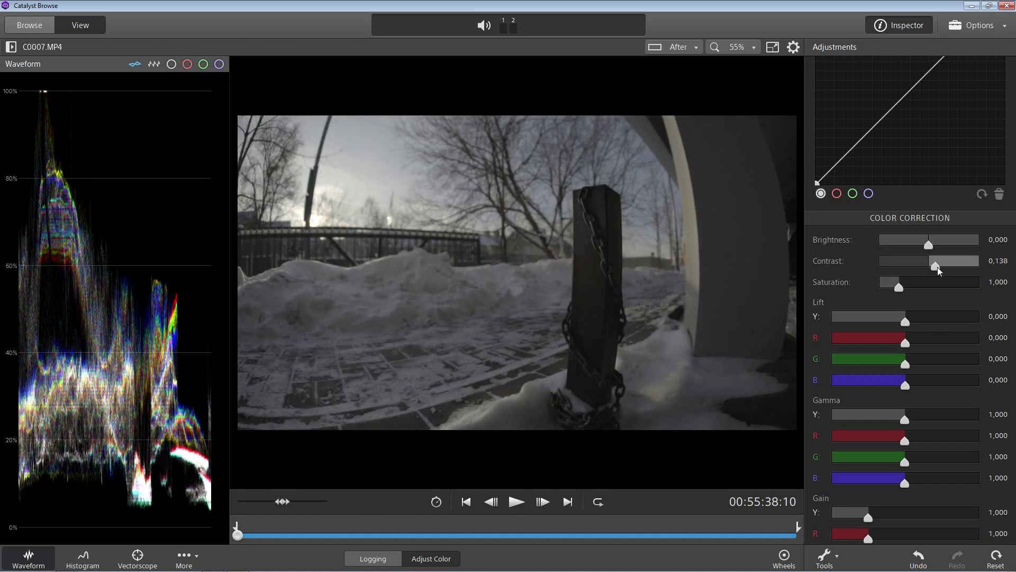
{"action": "scroll", "coordinate": [905, 334], "scroll_direction": "up", "scroll_amount": 2}
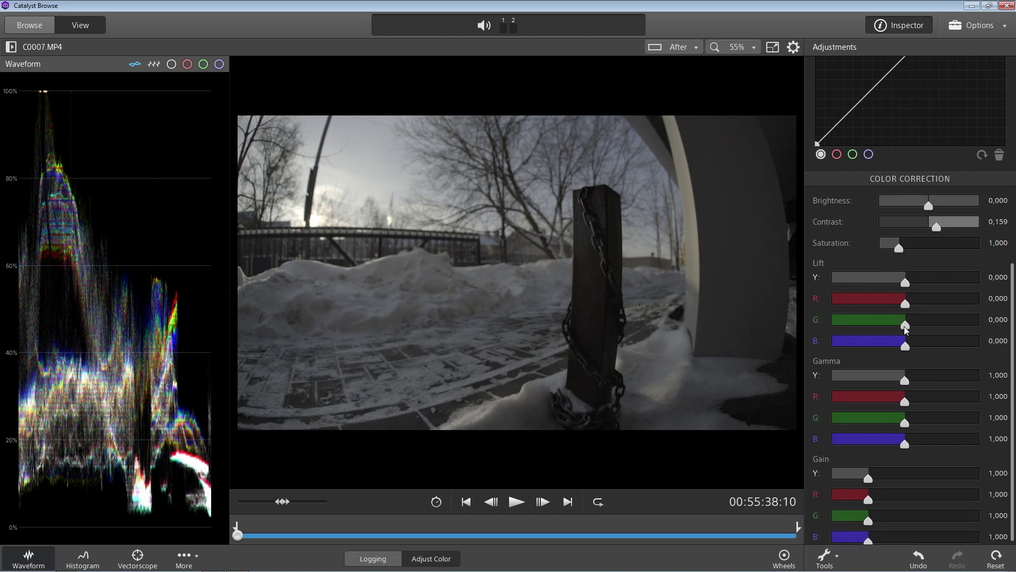
{"action": "left_click_drag", "start_coordinate": [899, 373], "coordinate": [940, 375]}
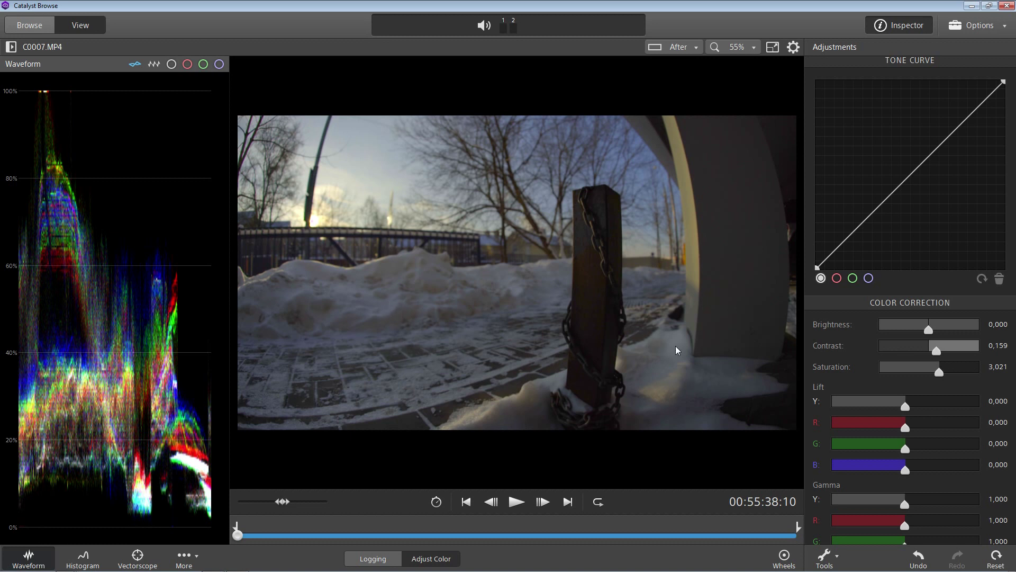
- Set the overall (Y) gain to 0,957, gamma to 1,072 and lift to -0,036
{"action": "scroll", "coordinate": [894, 467], "scroll_direction": "down", "scroll_amount": 1}
{"action": "scroll", "coordinate": [894, 467], "scroll_direction": "down", "scroll_amount": 2}
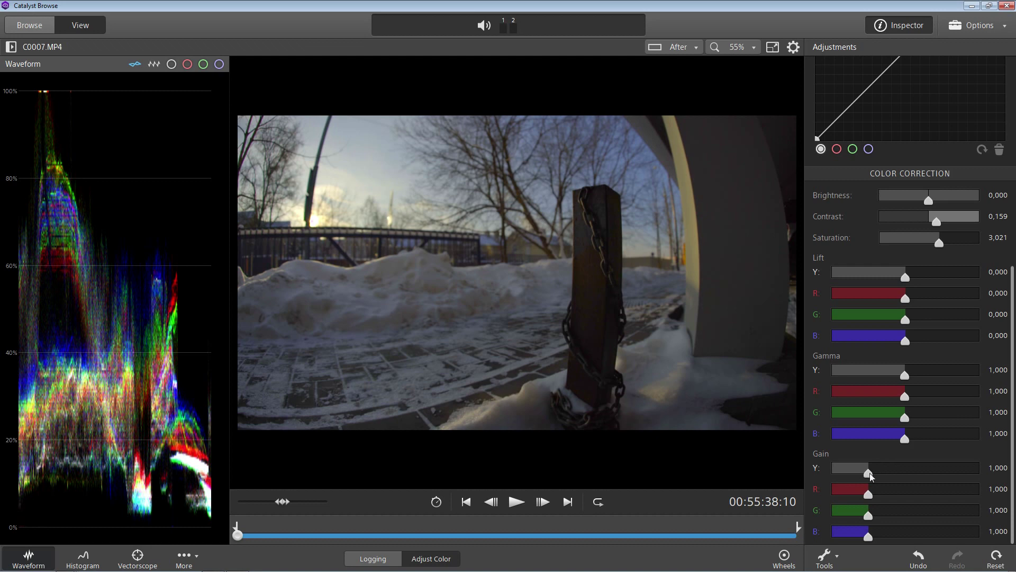
{"action": "left_click_drag", "start_coordinate": [869, 472], "coordinate": [868, 472]}
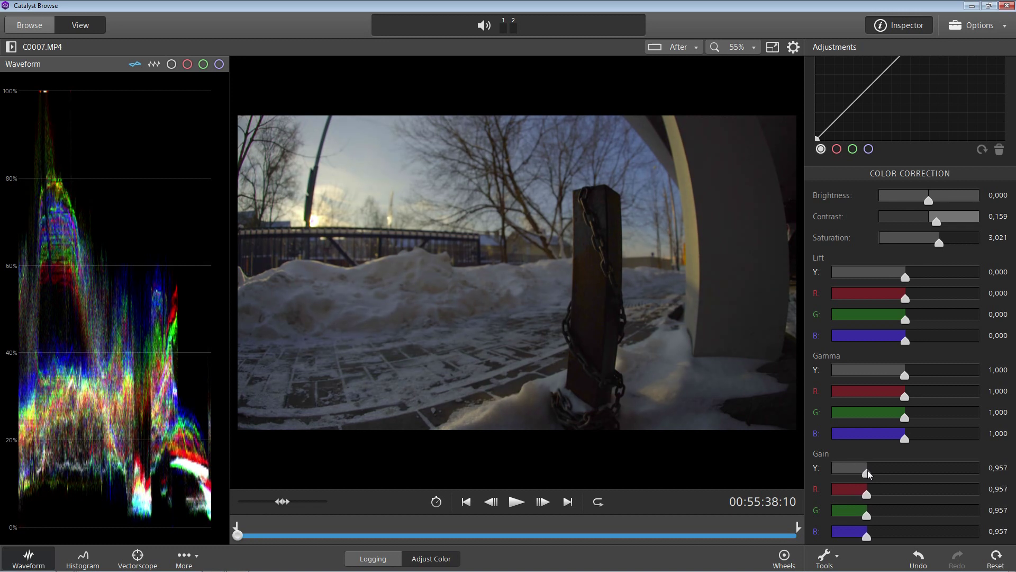
{"action": "left_click_drag", "start_coordinate": [907, 377], "coordinate": [913, 376]}
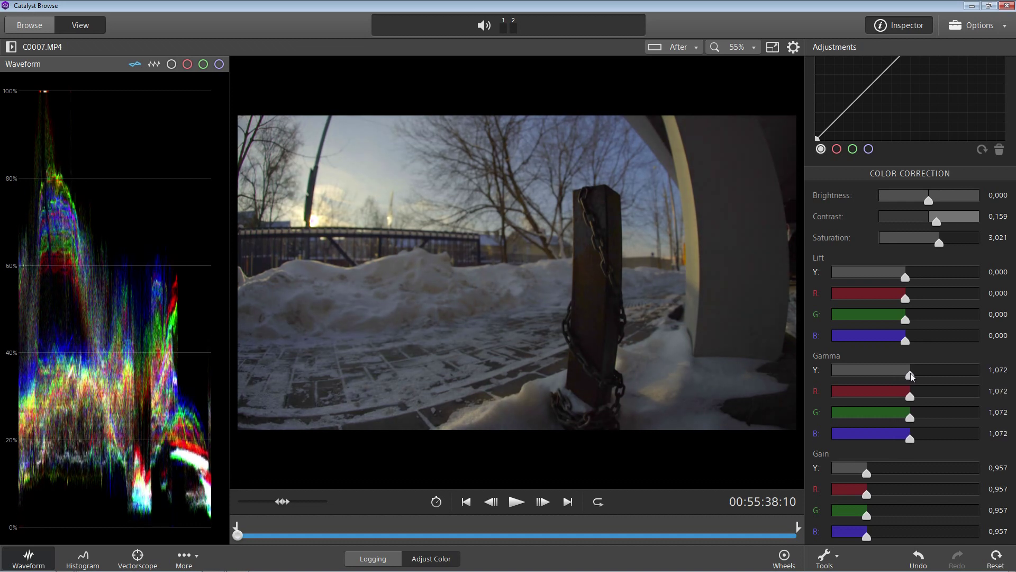
{"action": "left_click_drag", "start_coordinate": [905, 276], "coordinate": [903, 278]}
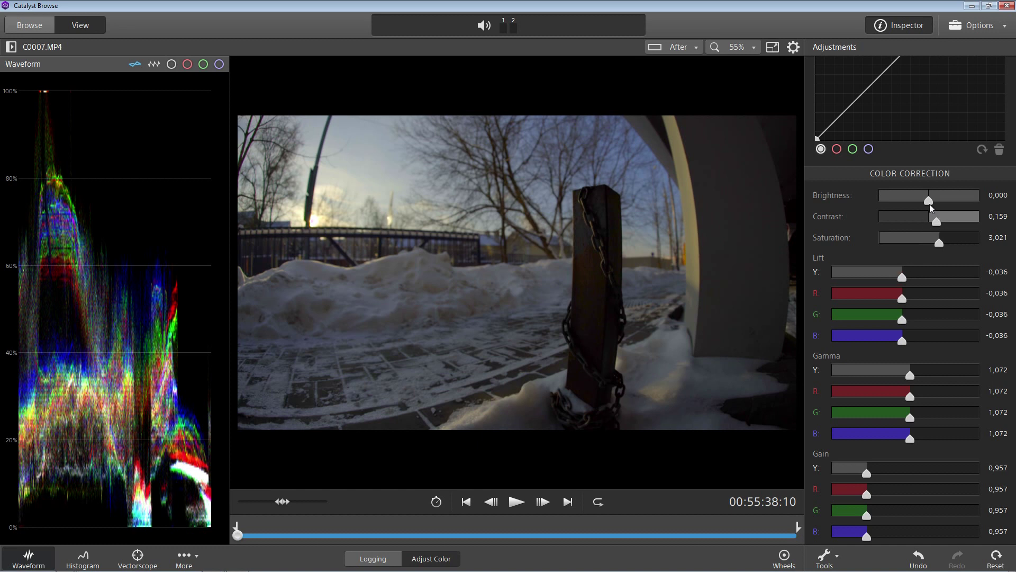
- Fine-tune the grade with brightness 0,021, contrast 0,169, saturation 3,473 and an overall (Y) lift of 0,022
{"action": "left_click_drag", "start_coordinate": [935, 221], "coordinate": [930, 200]}
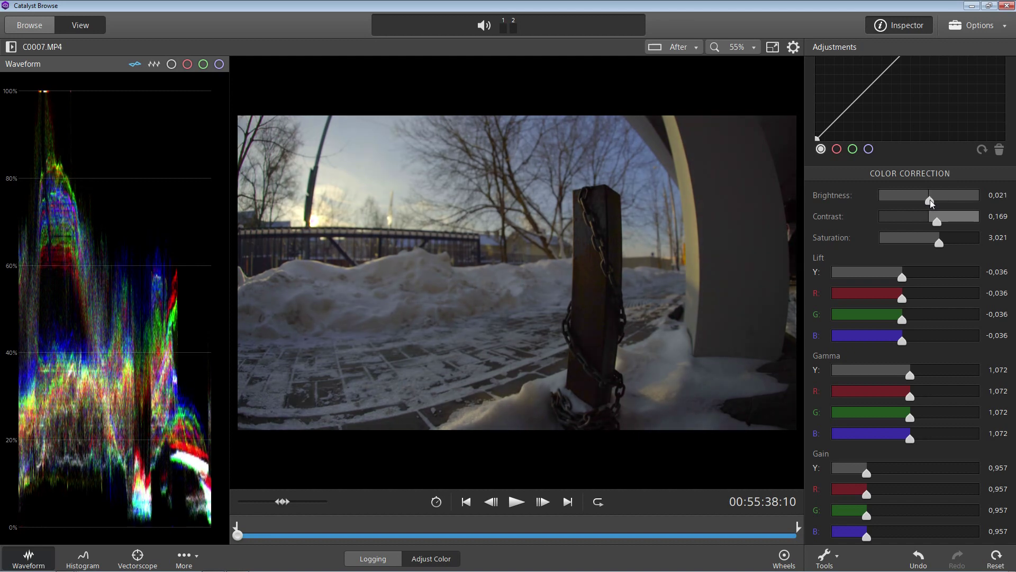
{"action": "left_click_drag", "start_coordinate": [939, 242], "coordinate": [948, 244]}
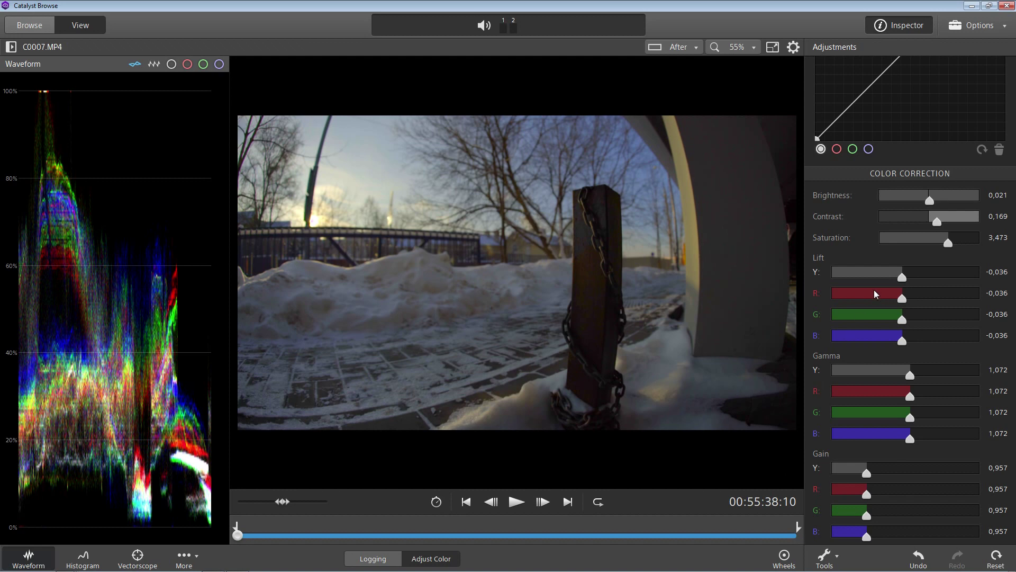
{"action": "left_click_drag", "start_coordinate": [902, 277], "coordinate": [908, 280]}
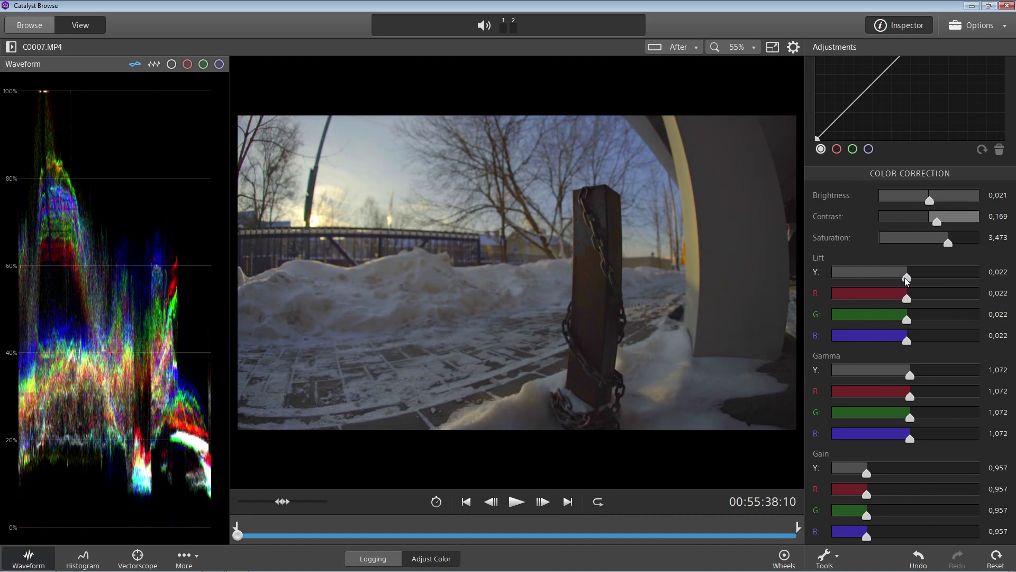